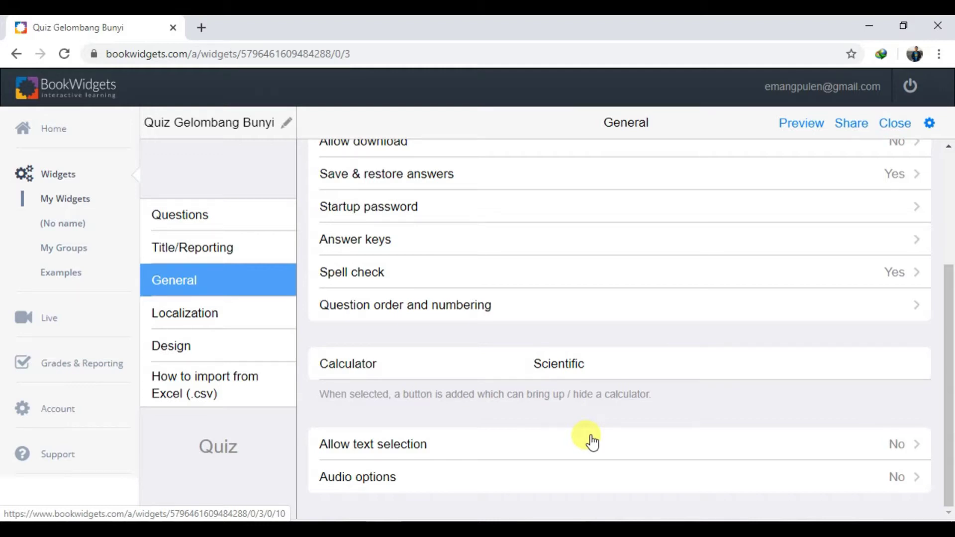
# Scroll back to the top of the General settings and launch the student preview of the quiz
pyautogui.scroll(4, 644, 350)
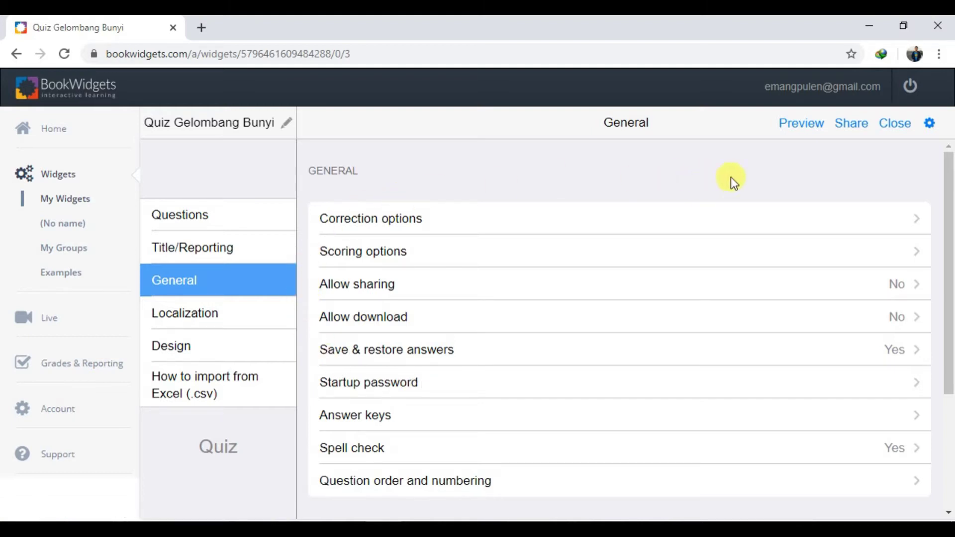
pyautogui.click(815, 128)
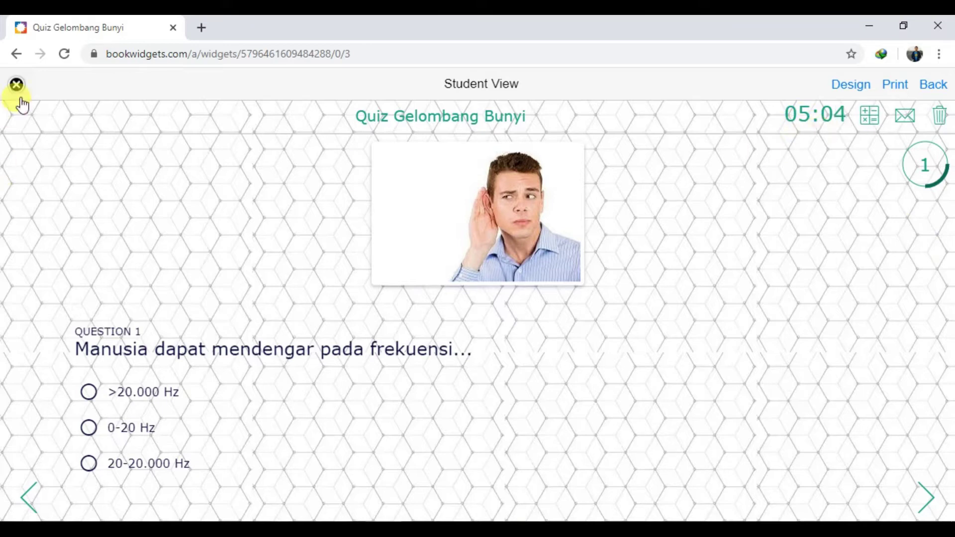
# Clear the previewed quiz's answers with 'Yes, clear', then close Student View
pyautogui.click(939, 118)
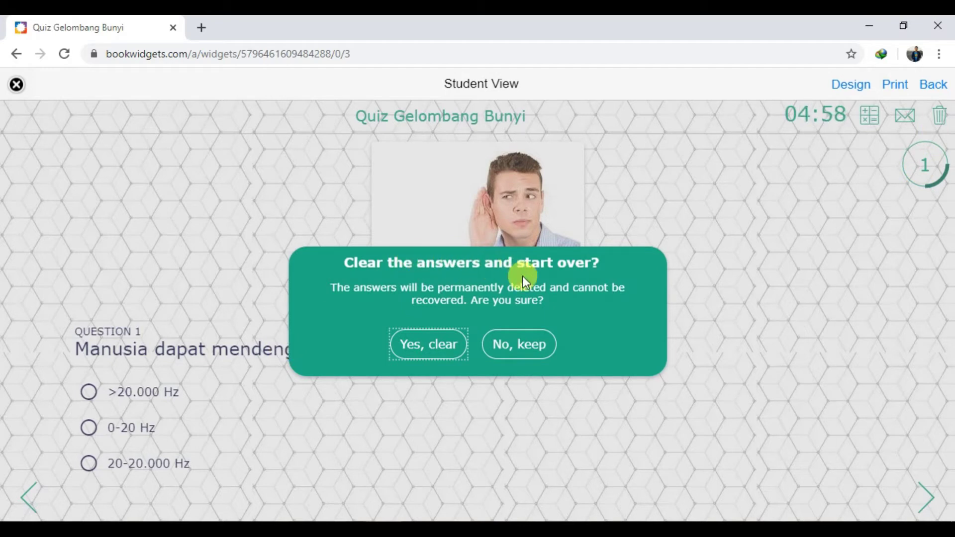
pyautogui.click(433, 343)
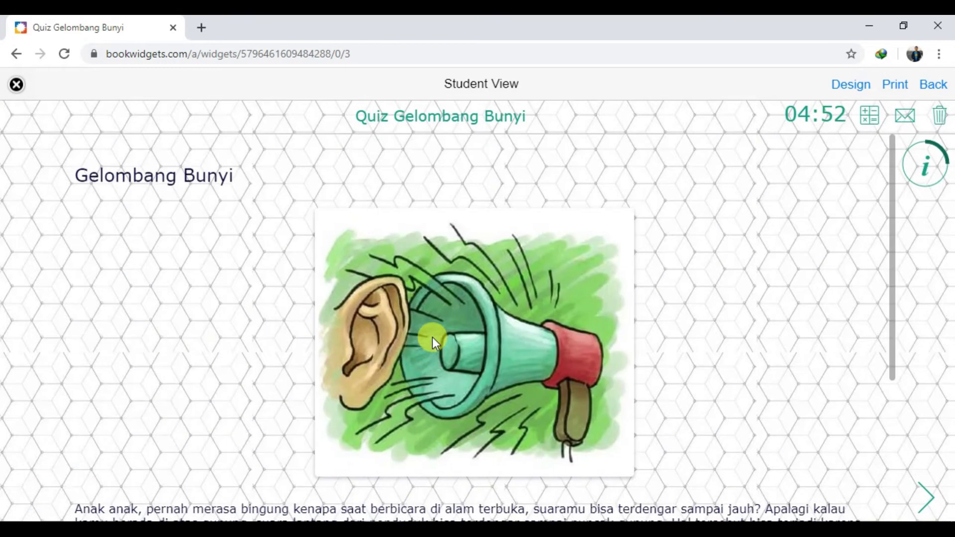
pyautogui.scroll(-5, 746, 262)
pyautogui.scroll(5, 745, 266)
pyautogui.scroll(-5, 452, 401)
pyautogui.scroll(5, 449, 406)
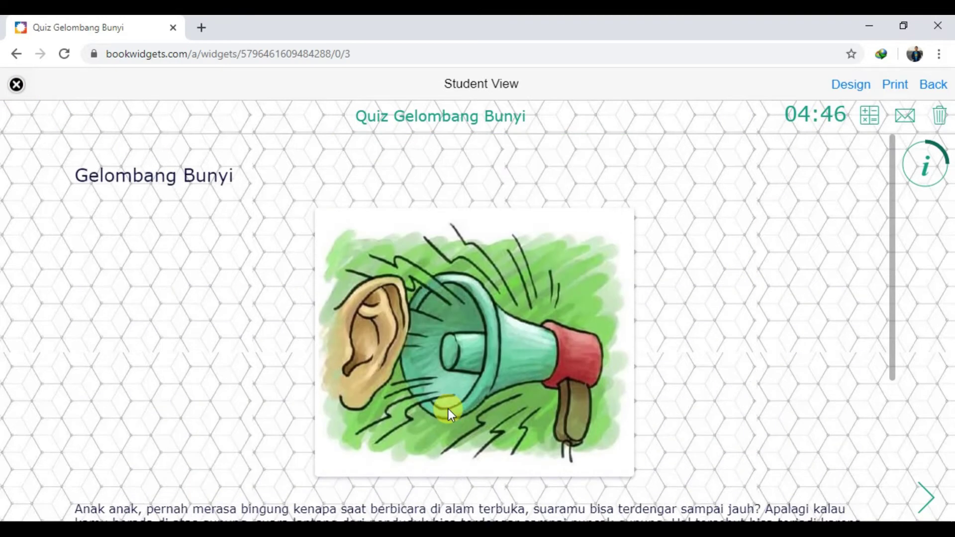
pyautogui.click(15, 86)
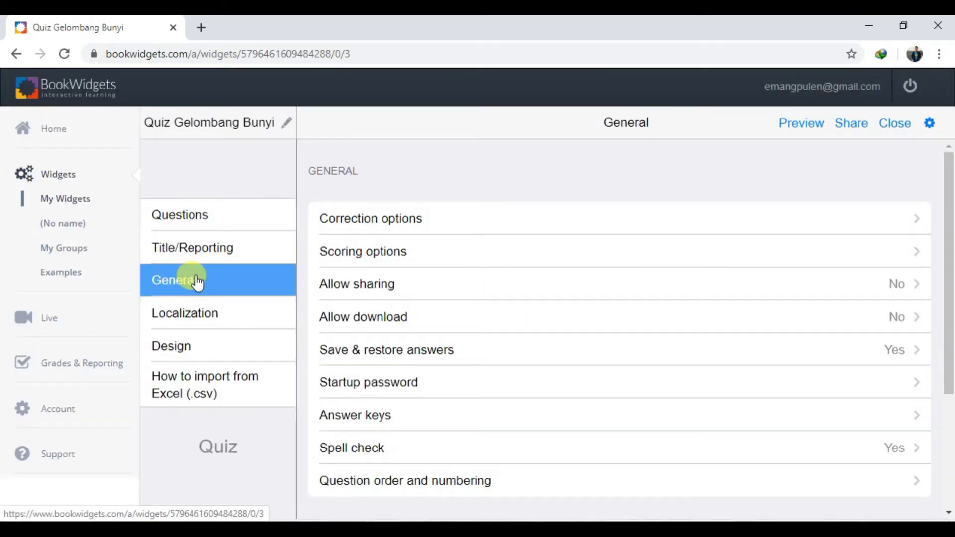
# Enable 'Show correct answers when quiz is done' in Correction options and preview the quiz again
pyautogui.click(397, 219)
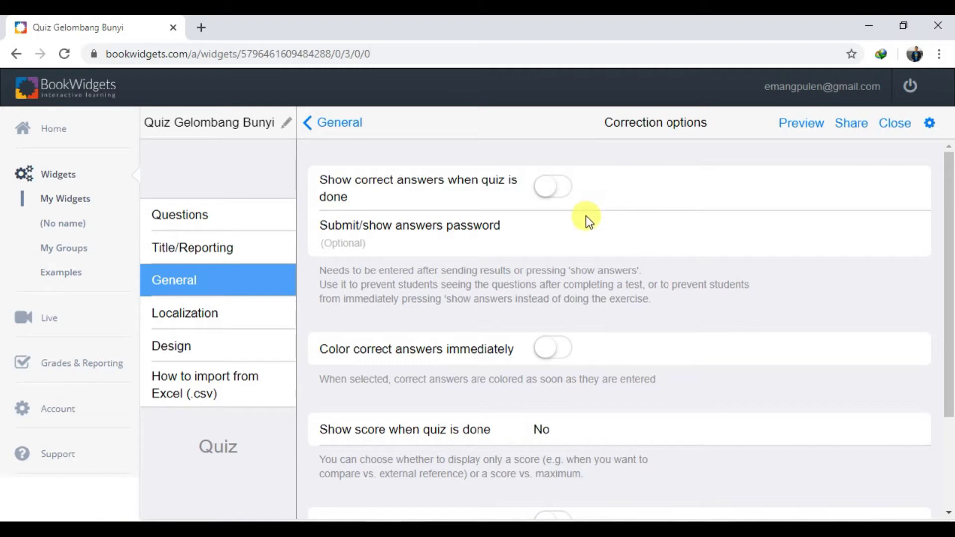
pyautogui.click(553, 188)
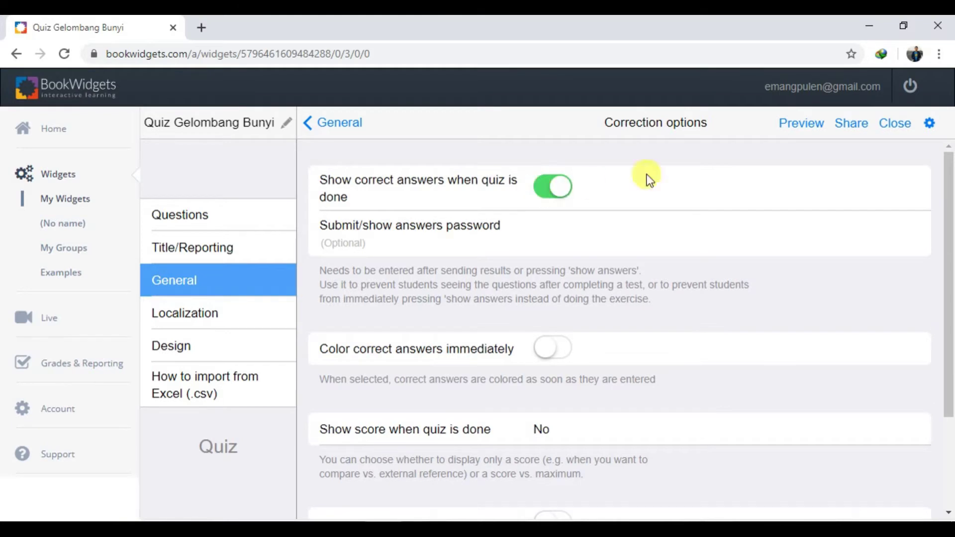
pyautogui.click(803, 125)
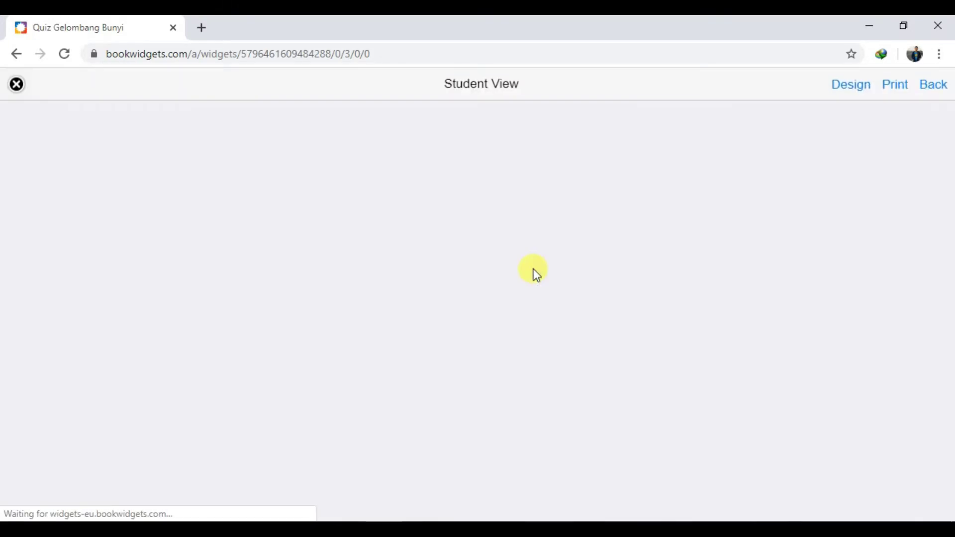
# Answer 20-20.000 Hz for Q1, tick Lumba-lumba, Anjing and kucing for Q2, and type Kucing for Q3
pyautogui.scroll(-6, 497, 288)
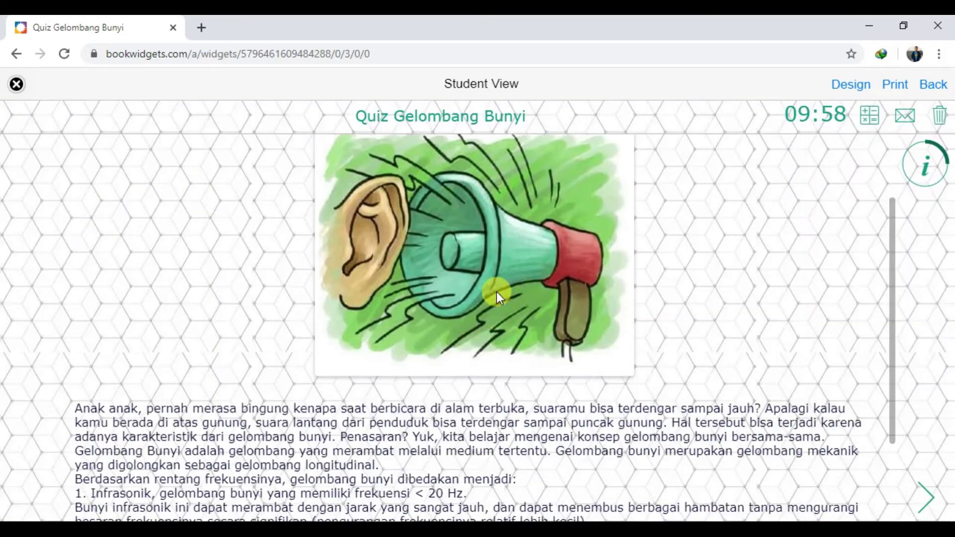
pyautogui.click(923, 492)
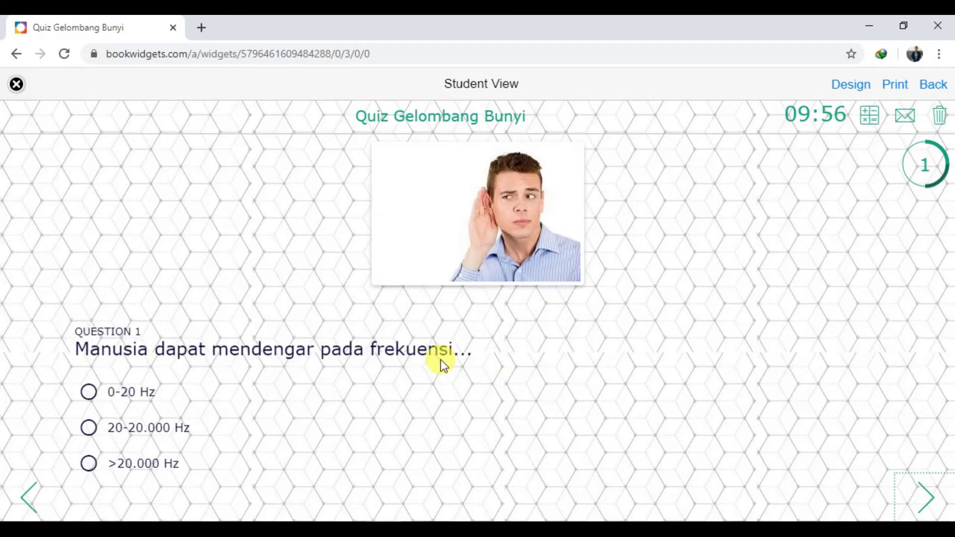
pyautogui.click(160, 437)
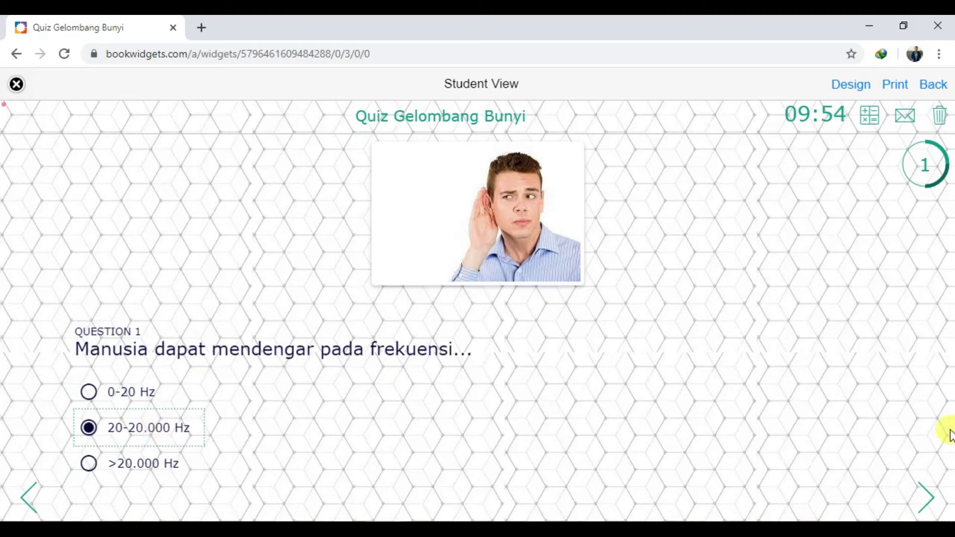
pyautogui.click(925, 497)
pyautogui.click(120, 383)
pyautogui.click(122, 406)
pyautogui.click(125, 443)
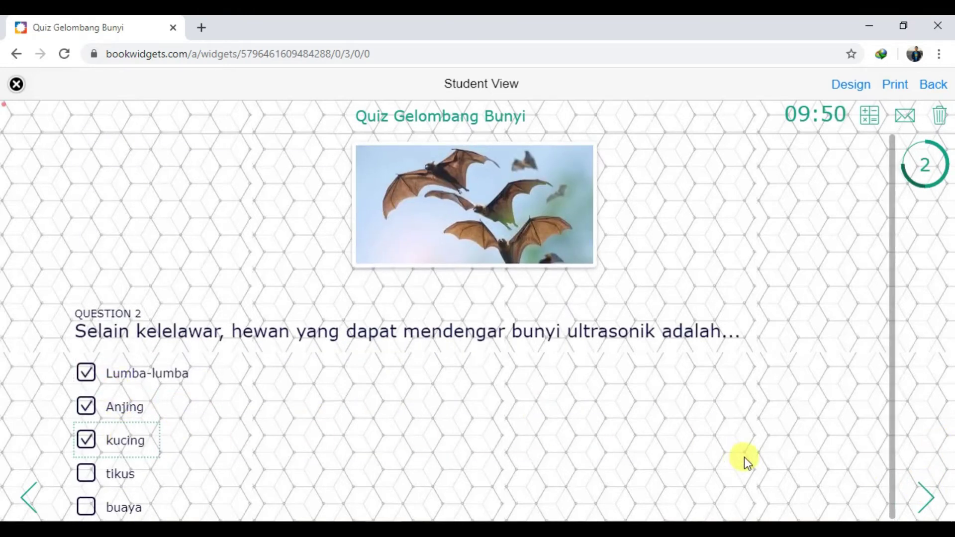
pyautogui.click(922, 499)
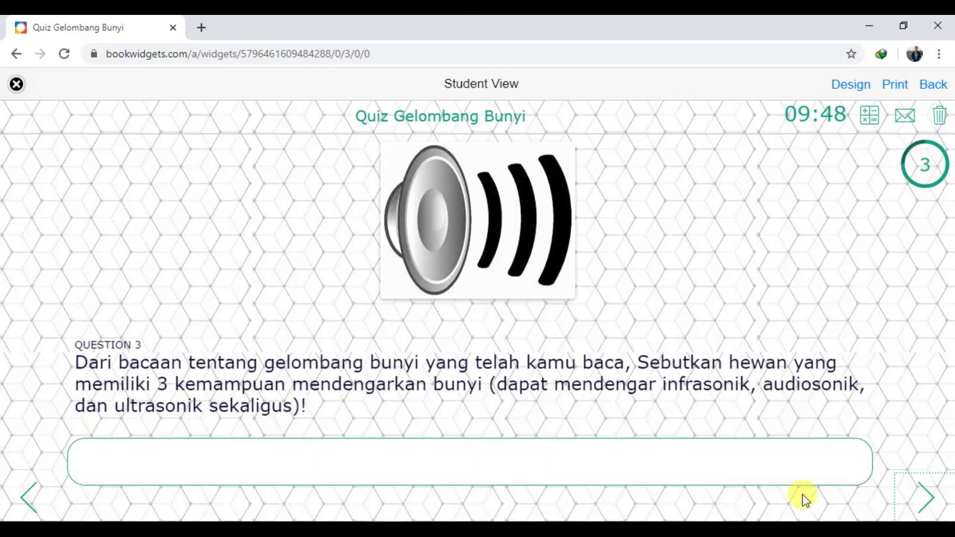
pyautogui.click(384, 458)
pyautogui.write('Kucing')
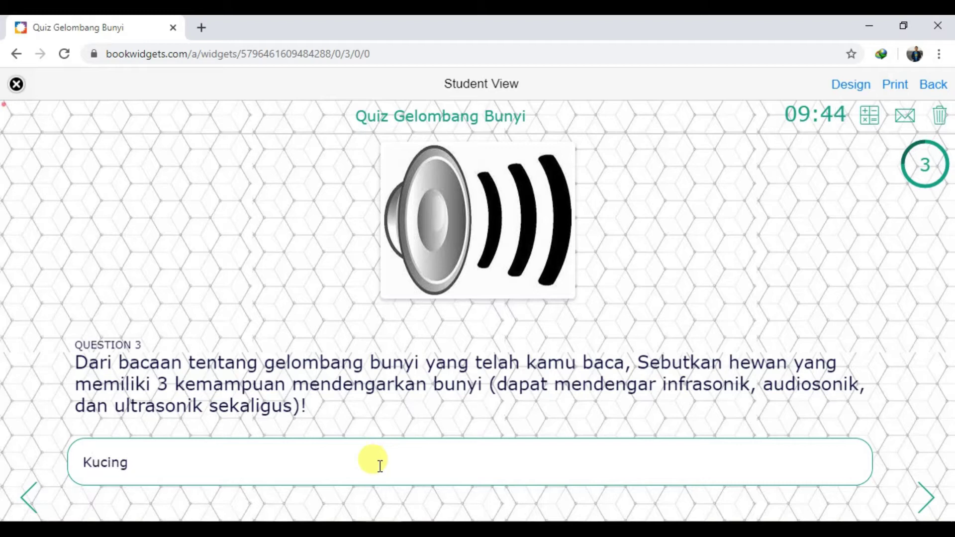
# Submit the quiz under a replacement student name, send the answers, and return to the first page
pyautogui.click(923, 502)
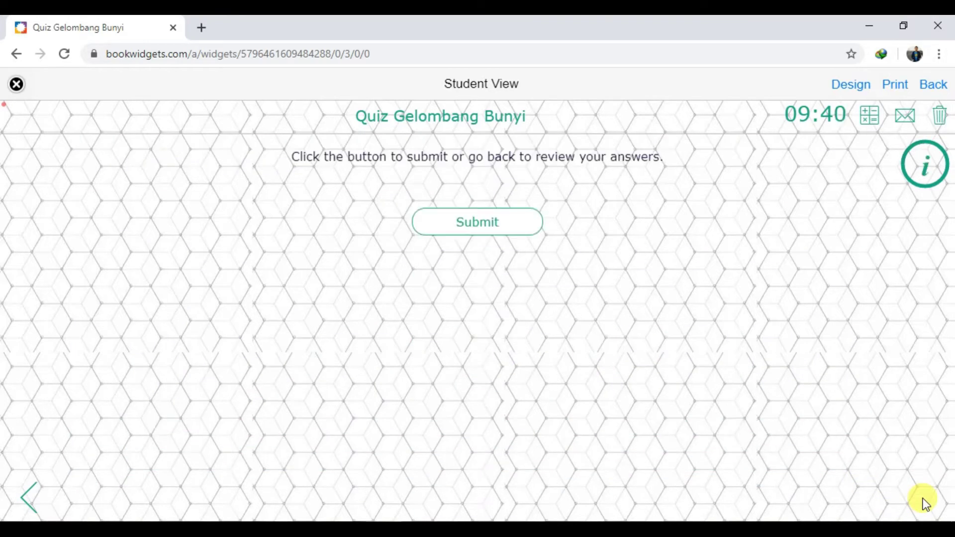
pyautogui.click(453, 230)
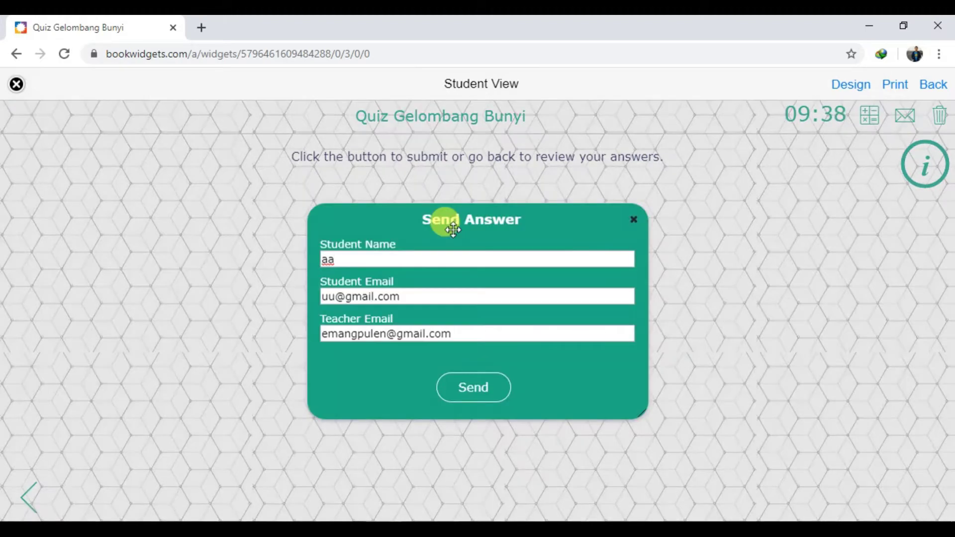
pyautogui.moveTo(341, 258); pyautogui.dragTo(321, 260)
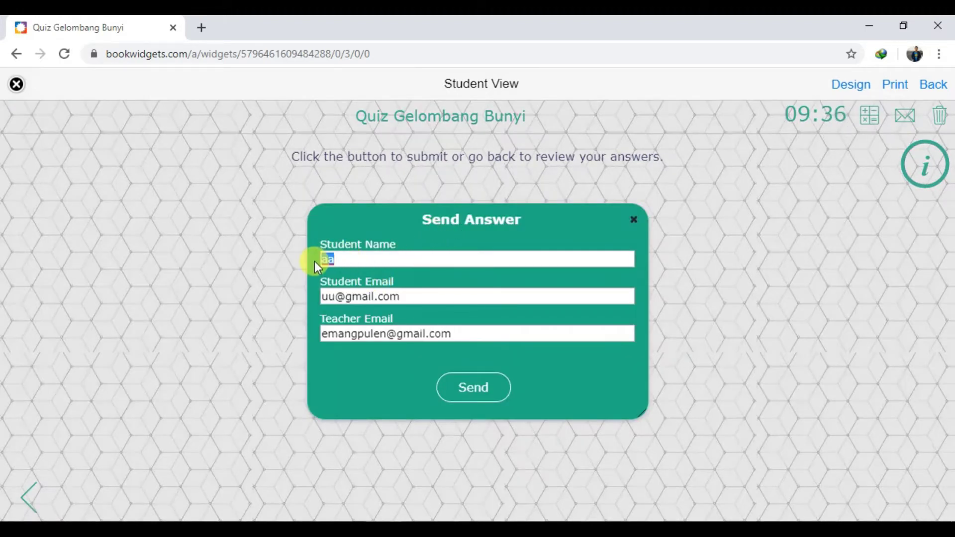
pyautogui.write('Ujang')
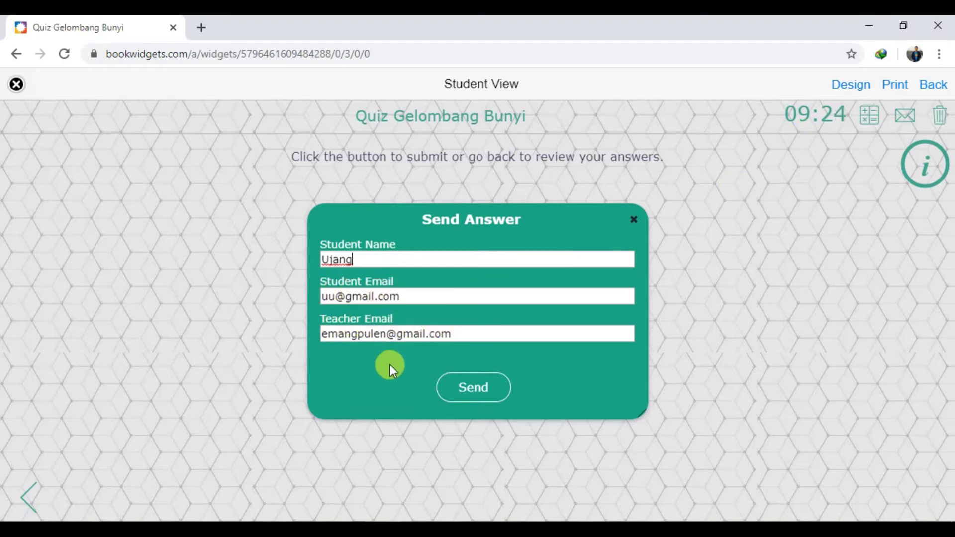
pyautogui.click(489, 397)
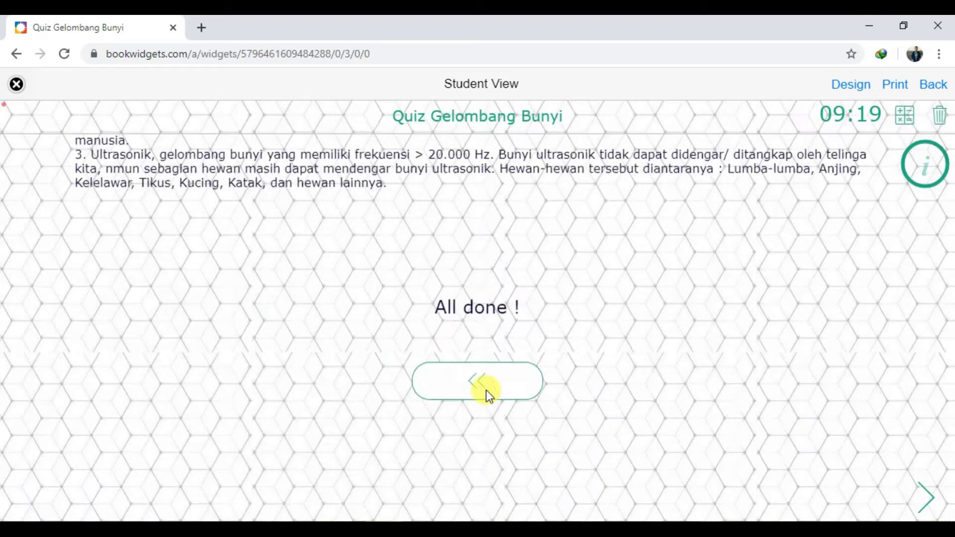
pyautogui.click(485, 390)
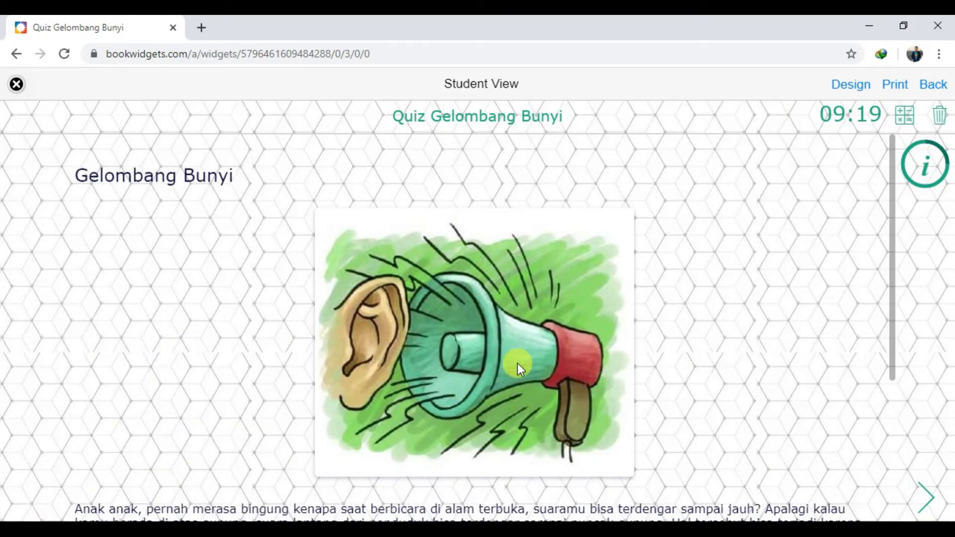
# Step through questions 1–3, viewing the revealed answer Anjing for question 3, then close the preview
pyautogui.scroll(-5, 648, 336)
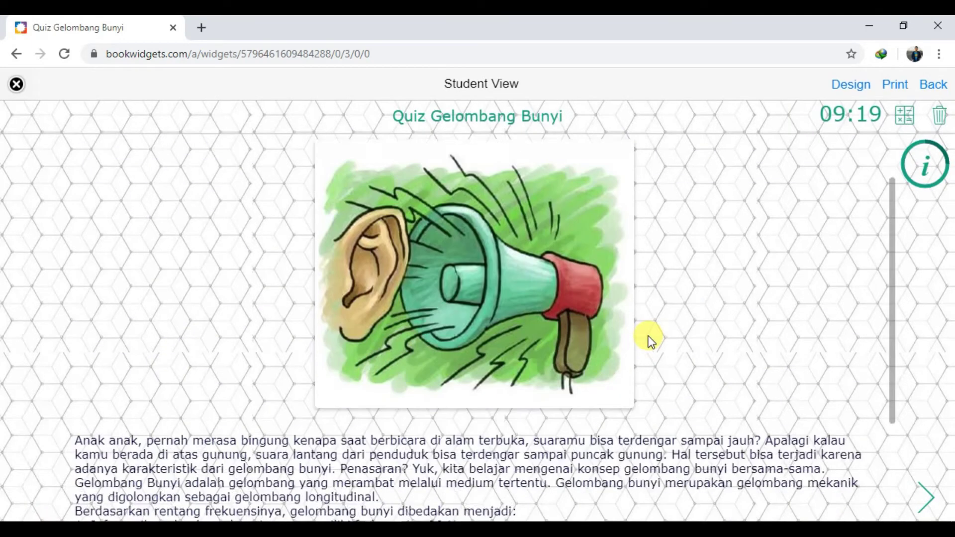
pyautogui.scroll(5, 648, 336)
pyautogui.scroll(-5, 652, 336)
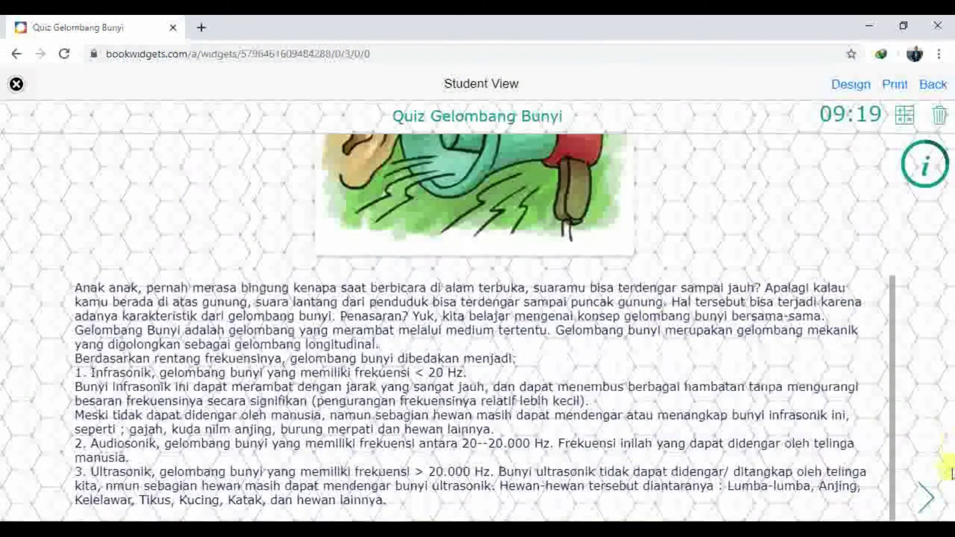
pyautogui.click(924, 496)
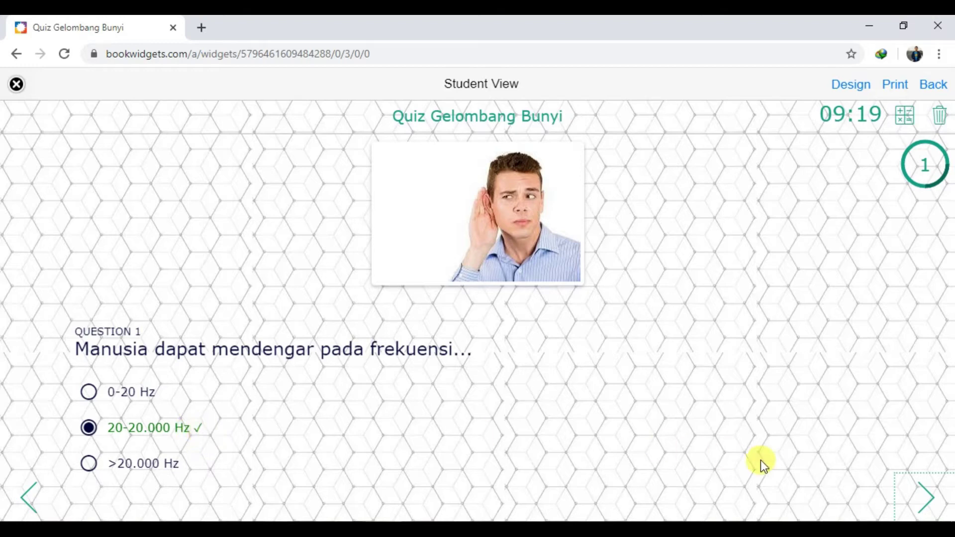
pyautogui.click(914, 499)
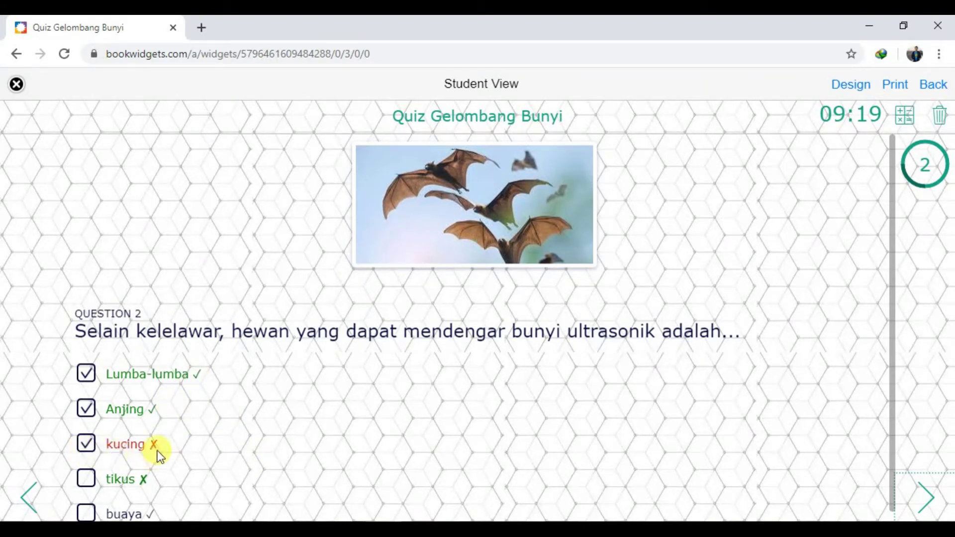
pyautogui.click(923, 495)
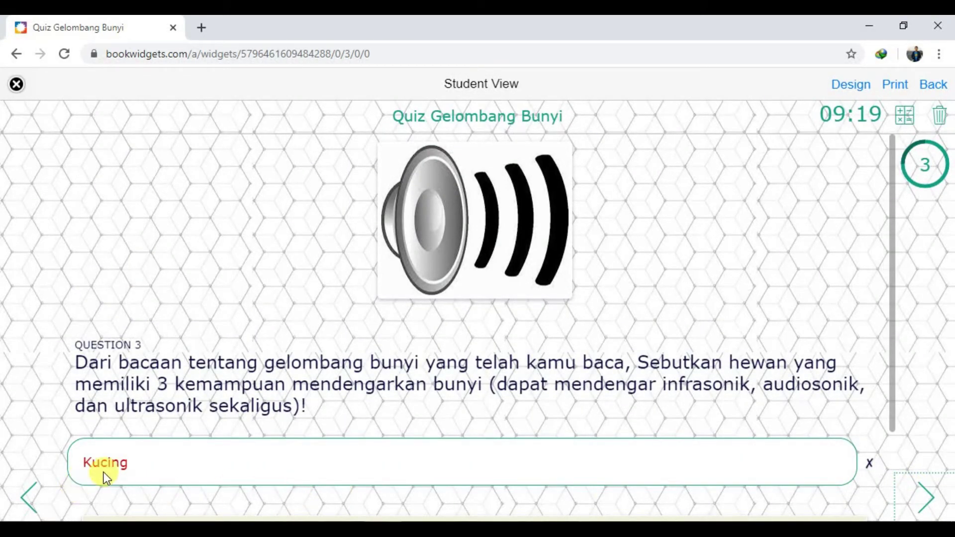
pyautogui.scroll(-2, 112, 469)
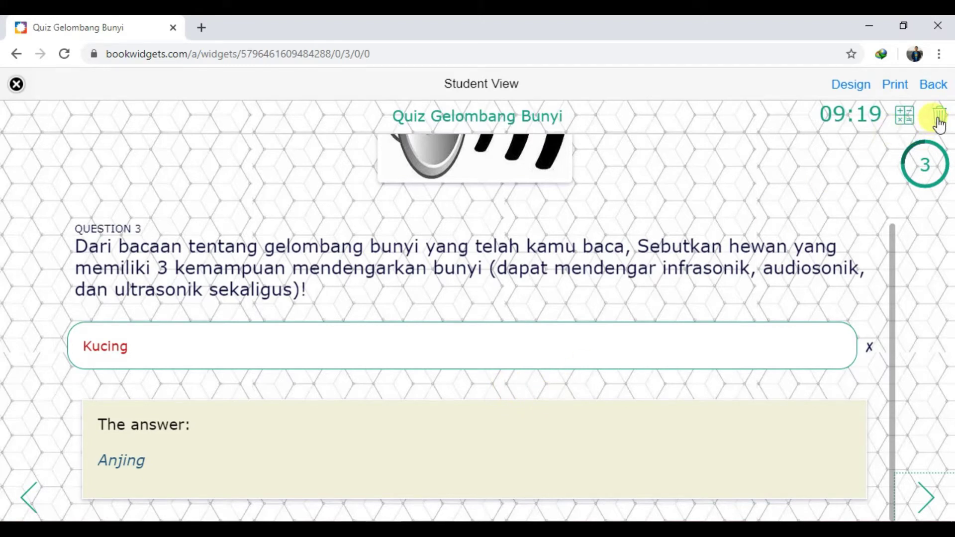
pyautogui.click(16, 86)
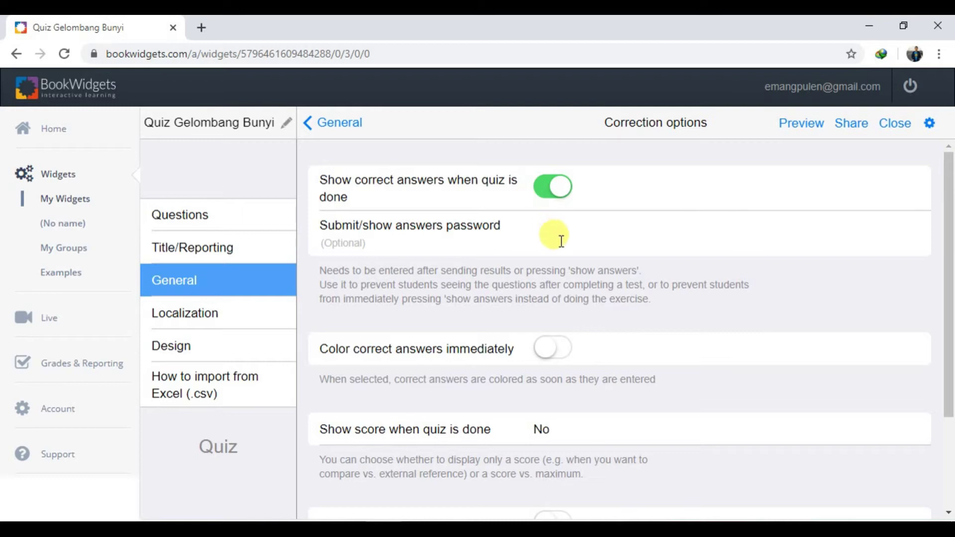
# Toggle 'Show correct answers when quiz is done' and leave it switched off
pyautogui.click(557, 190)
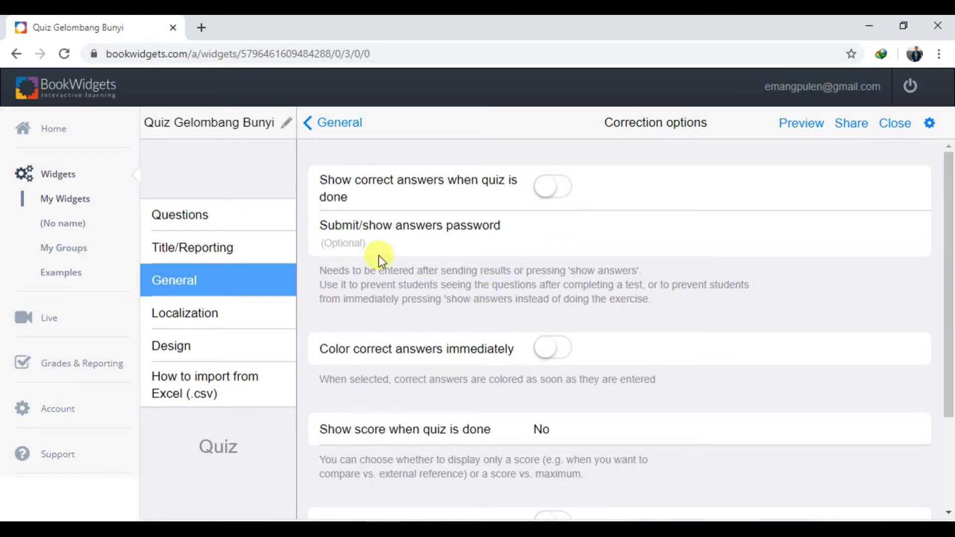
pyautogui.click(545, 196)
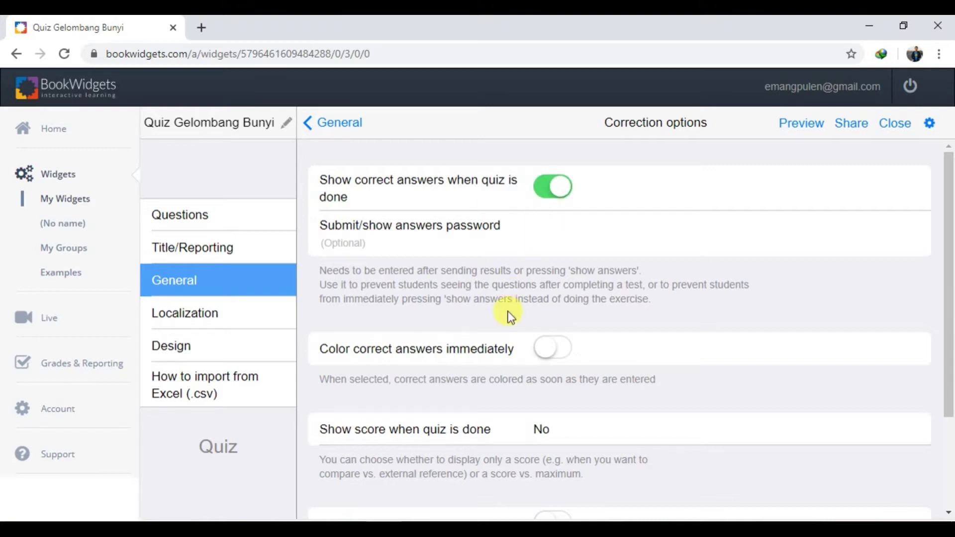
pyautogui.click(490, 251)
pyautogui.click(545, 191)
pyautogui.click(547, 228)
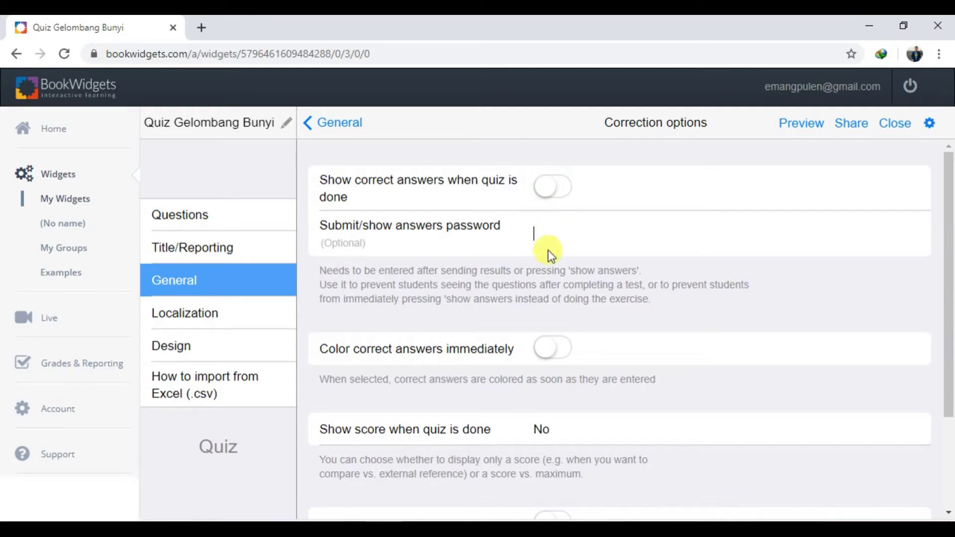
pyautogui.scroll(-3, 547, 253)
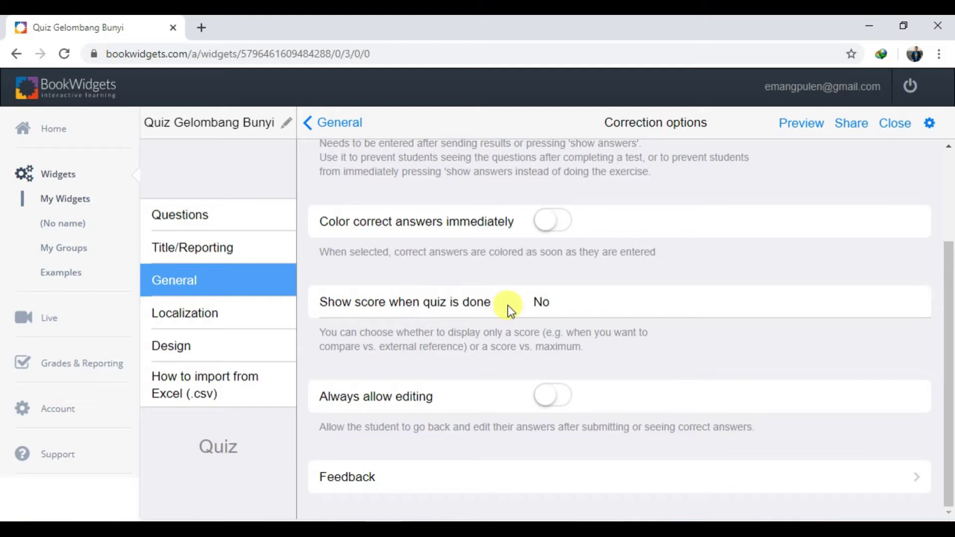
# Set 'Show score when quiz is done' to Score only and preview the quiz
pyautogui.click(556, 314)
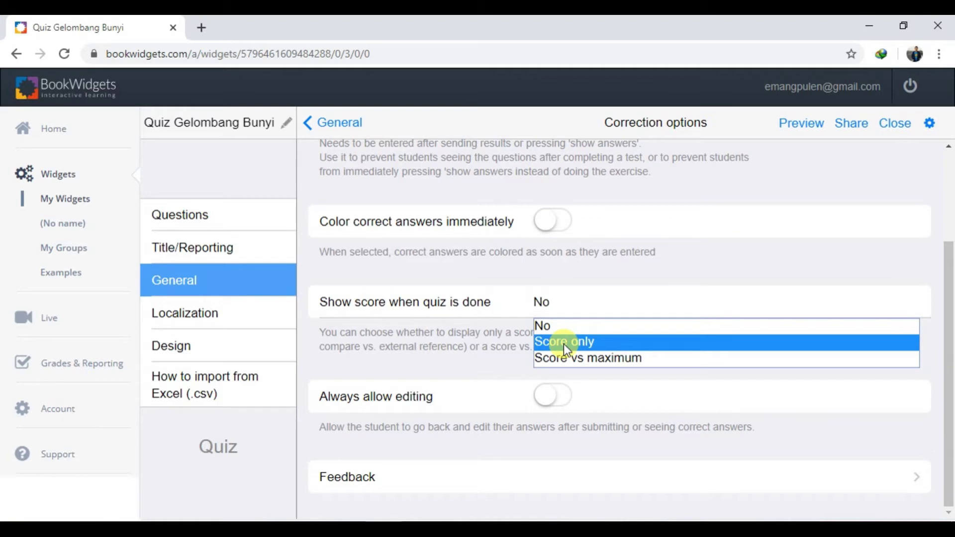
pyautogui.click(562, 344)
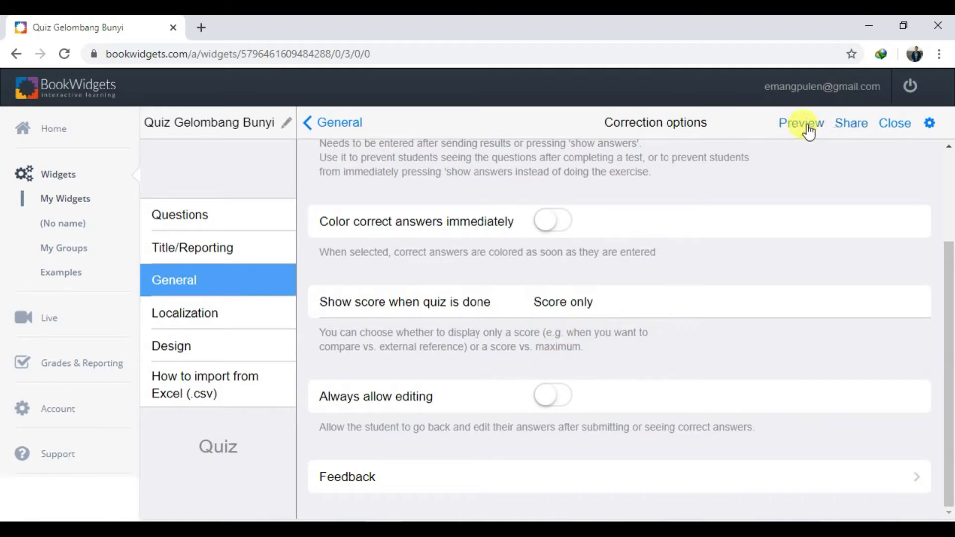
pyautogui.click(805, 124)
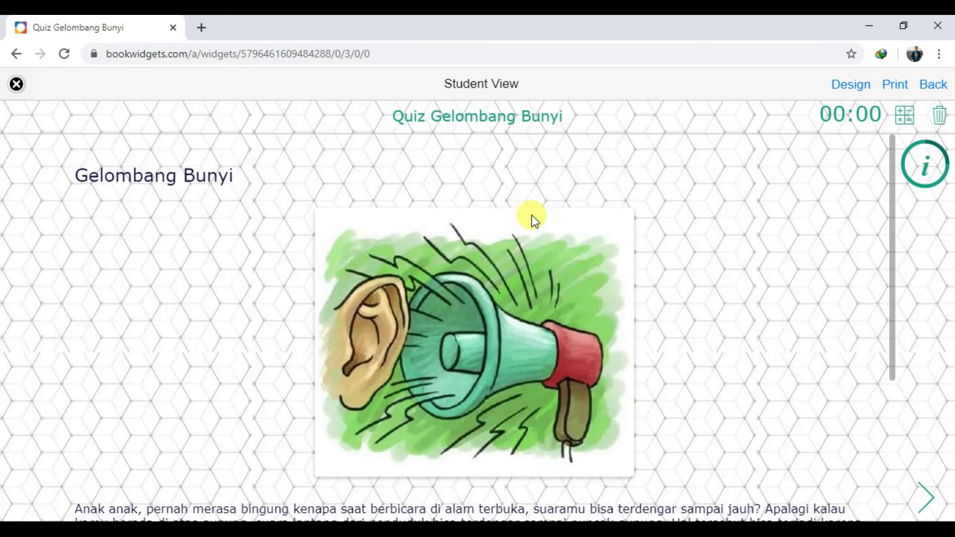
# Advance through all three questions to the score page reading 'Your score is: 1', then close the preview
pyautogui.scroll(-4, 533, 218)
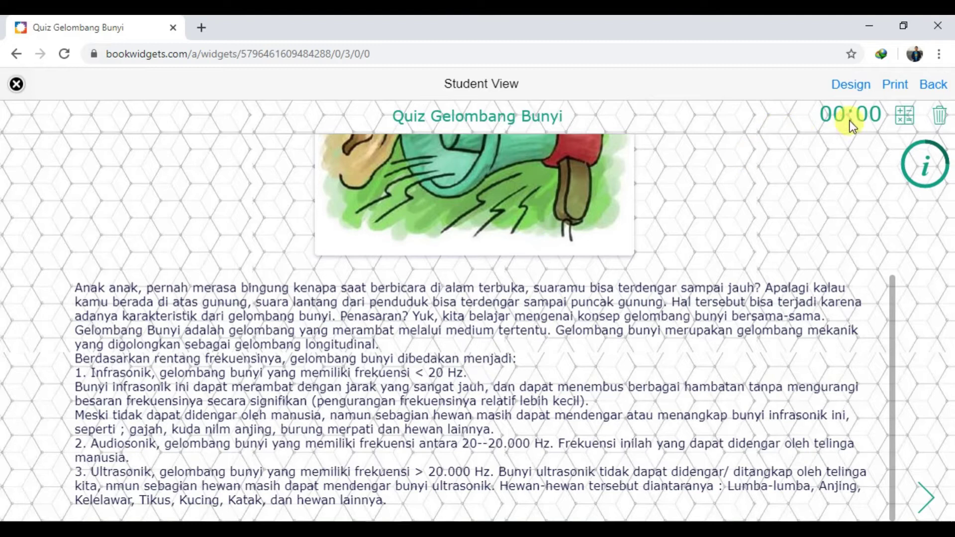
pyautogui.click(925, 497)
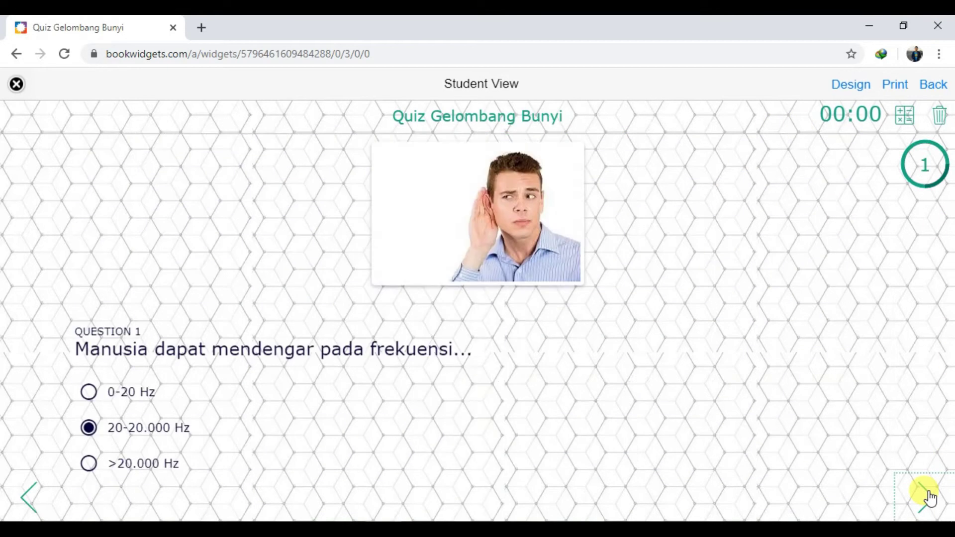
pyautogui.click(927, 497)
pyautogui.click(928, 494)
pyautogui.click(927, 493)
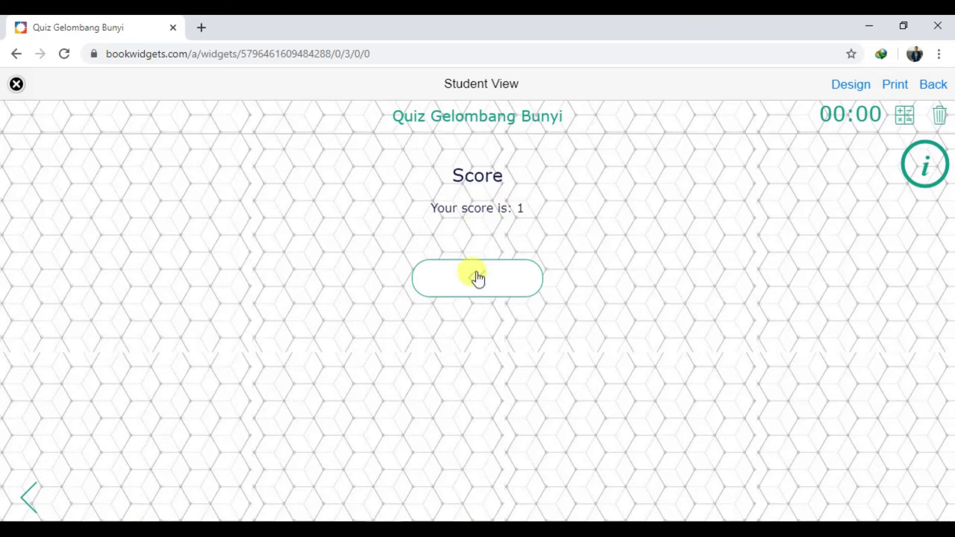
pyautogui.click(16, 84)
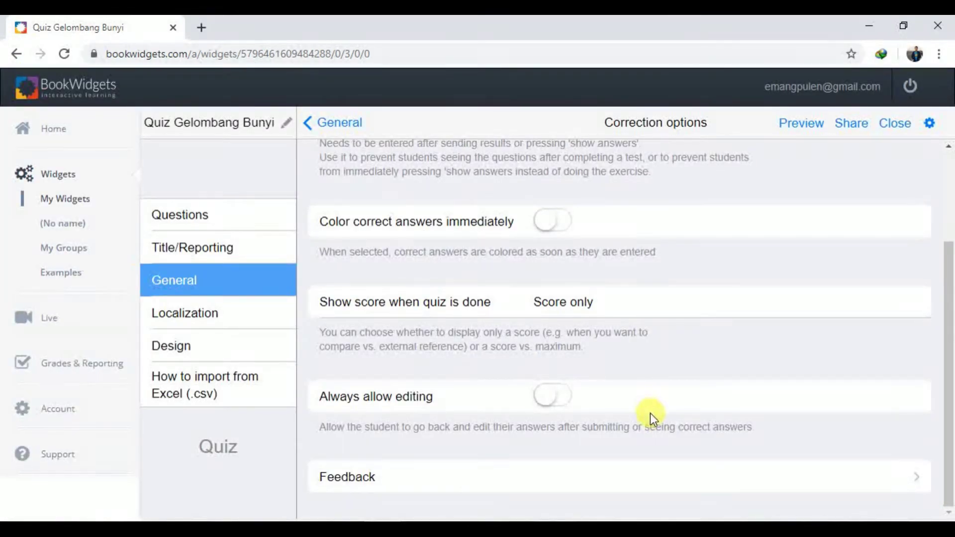
# Change 'Show score when quiz is done' to Score vs maximum and open the student preview
pyautogui.click(575, 308)
pyautogui.click(604, 362)
pyautogui.click(813, 123)
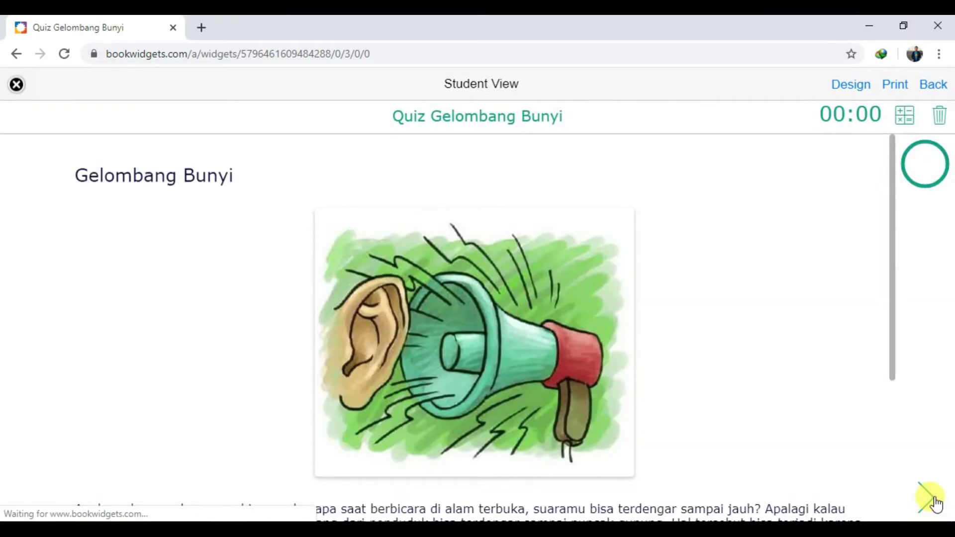
# Advance through the questions to the score page reading 'Your score is: 1 / 3'
pyautogui.click(930, 496)
pyautogui.click(931, 499)
pyautogui.click(933, 499)
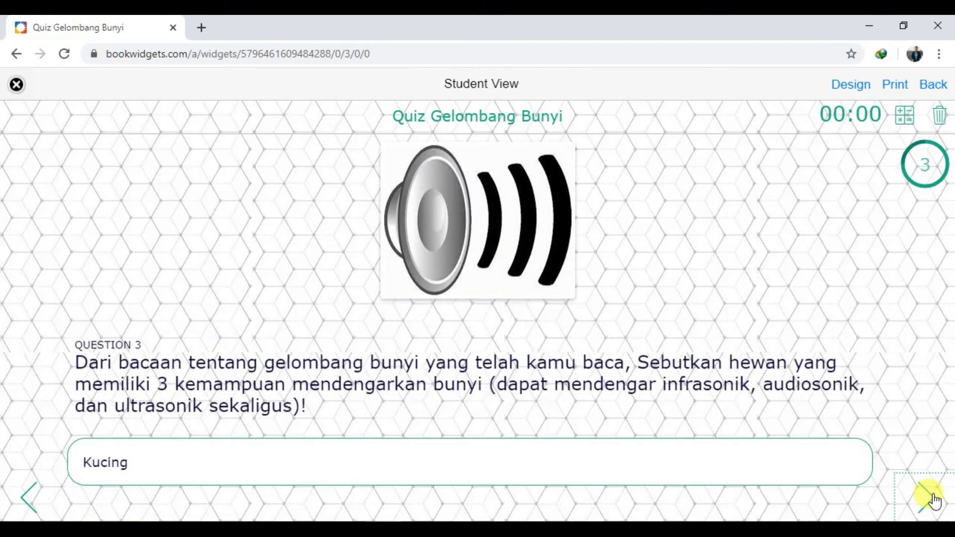
pyautogui.click(931, 497)
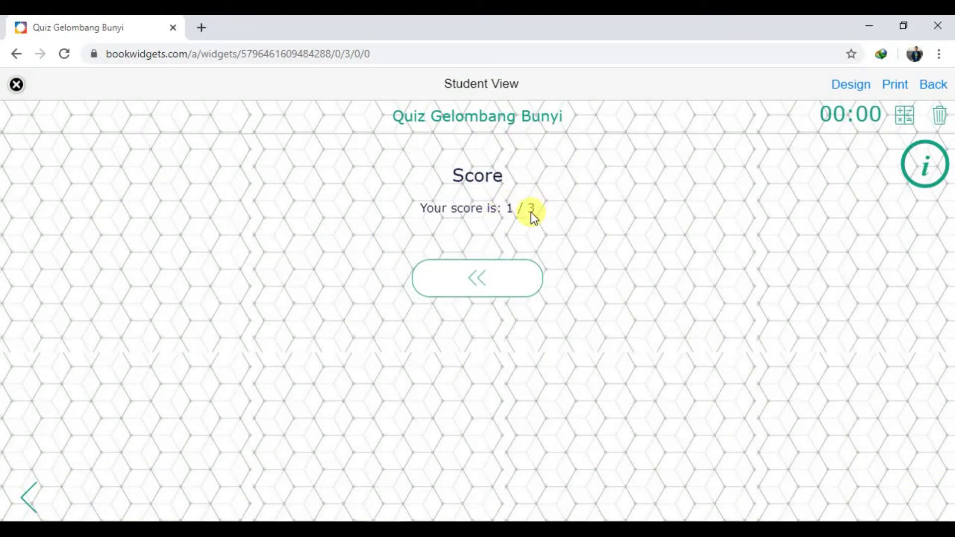
# Close Student View with the top-left X to return to the quiz editor
pyautogui.click(17, 85)
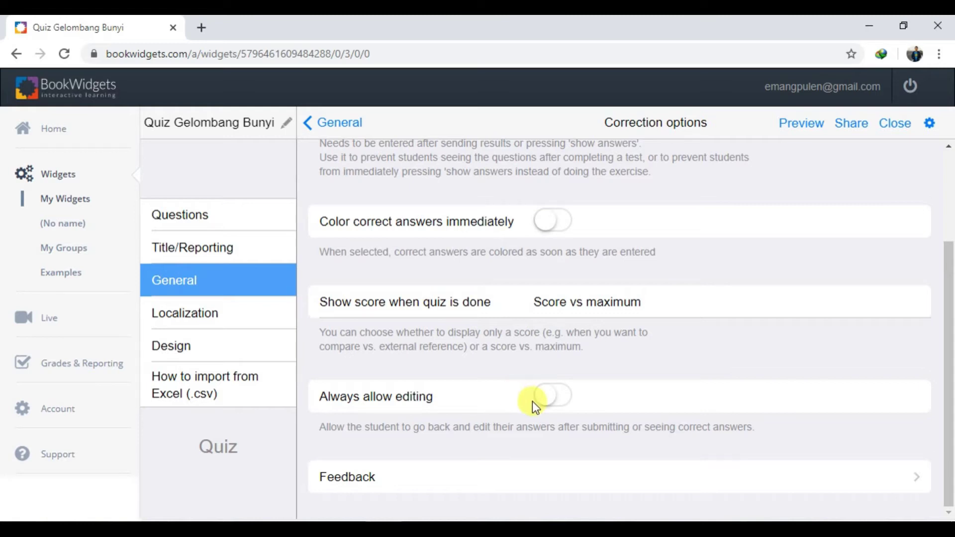
# Add a feedback rule showing 'Tetap Semangat!!!' for scores lower than 3, then preview the quiz
pyautogui.click(374, 481)
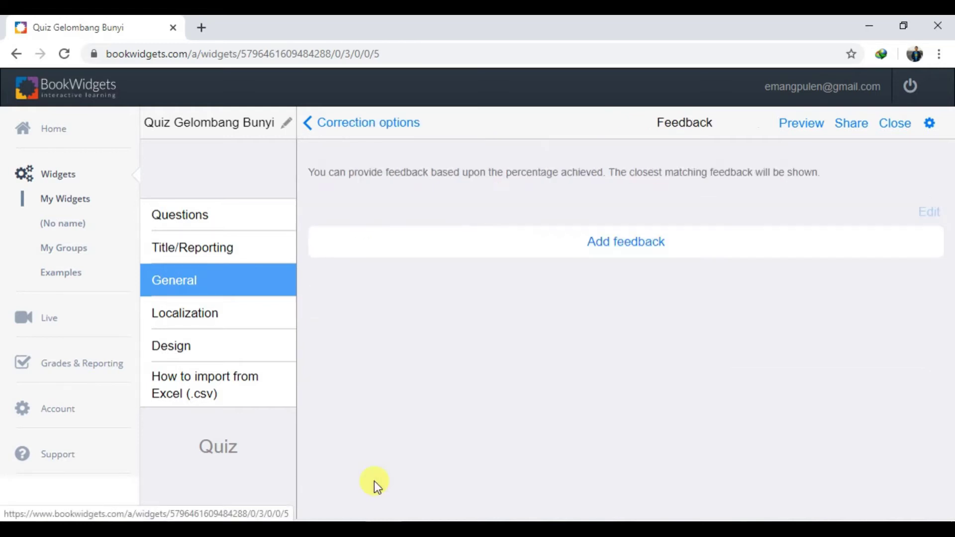
pyautogui.click(662, 253)
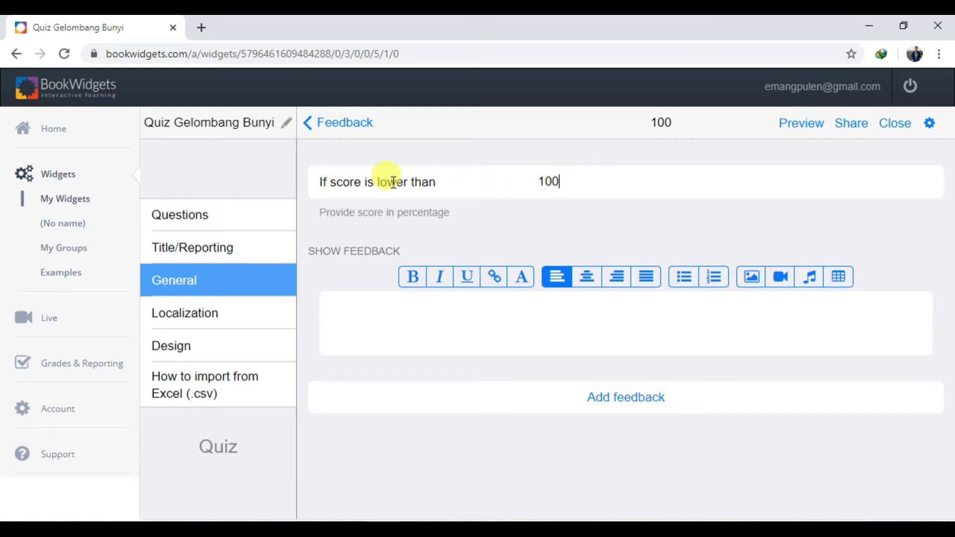
pyautogui.moveTo(569, 182); pyautogui.dragTo(445, 181)
pyautogui.write('3')
pyautogui.click(419, 313)
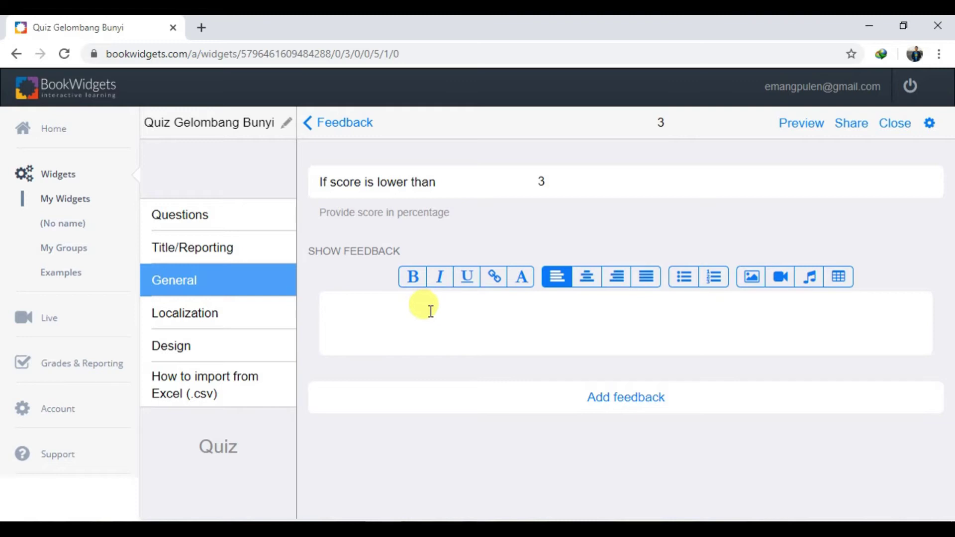
pyautogui.write('Tetap Semangat')
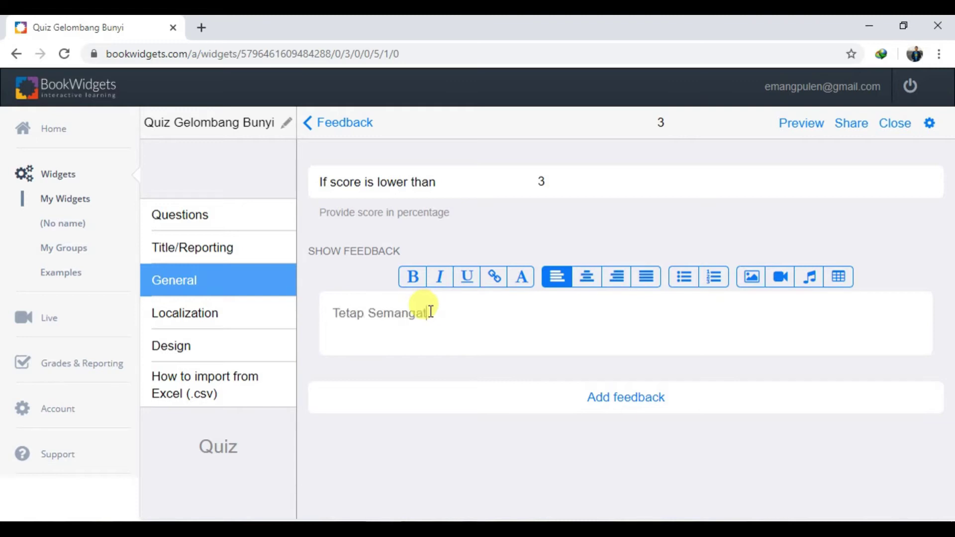
pyautogui.write('!!!')
pyautogui.click(795, 125)
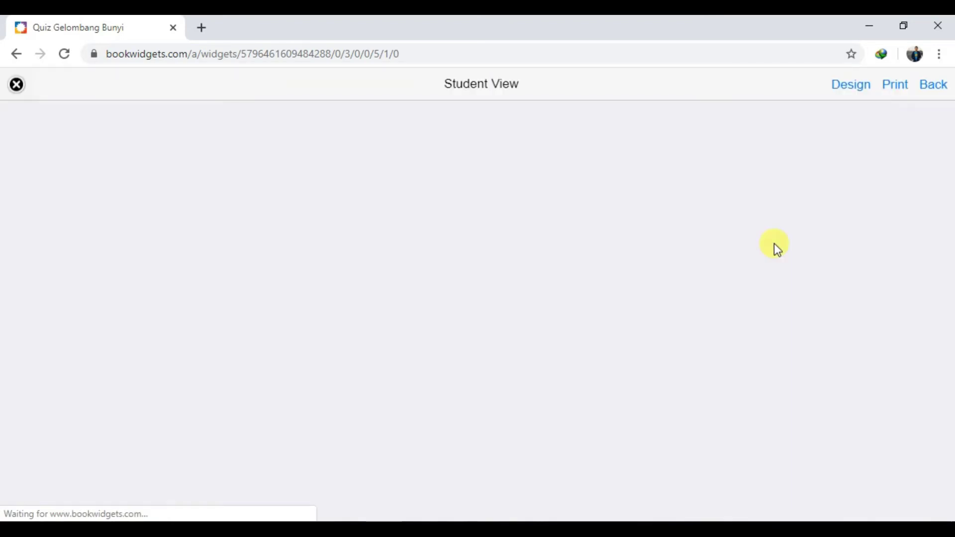
# Page through to the feedback page, then return to the start and clear all answers
pyautogui.scroll(-4, 821, 323)
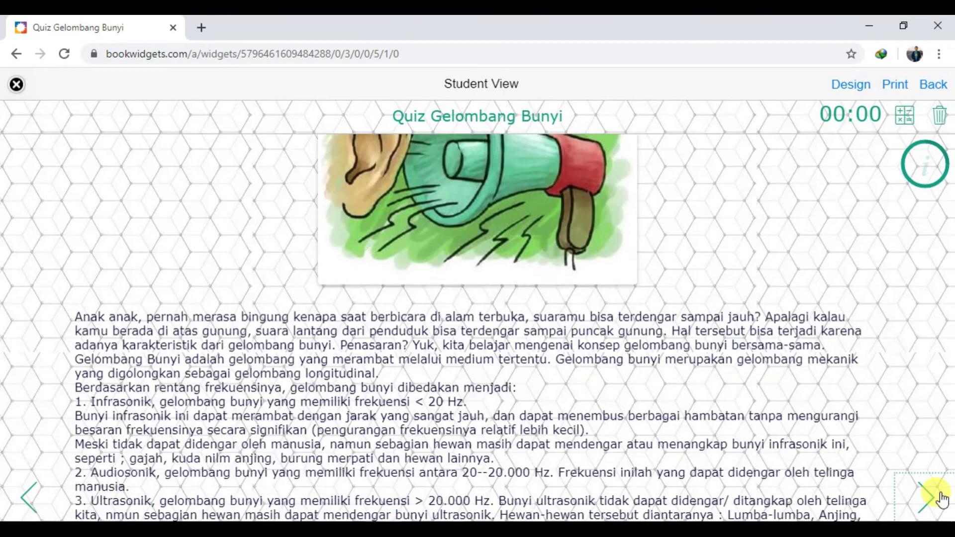
pyautogui.click(939, 498)
pyautogui.click(939, 498)
pyautogui.click(941, 498)
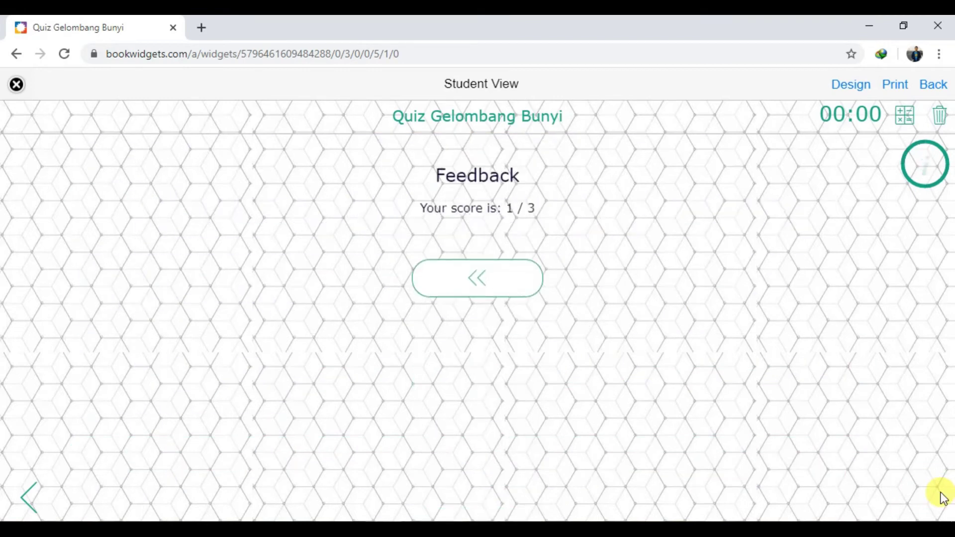
pyautogui.click(486, 293)
pyautogui.scroll(-5, 547, 282)
pyautogui.scroll(5, 548, 282)
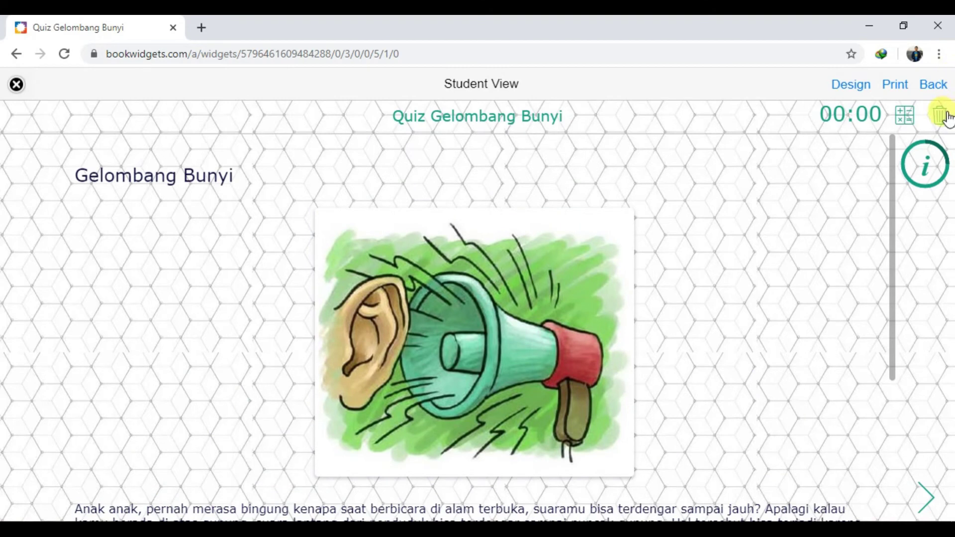
pyautogui.click(945, 119)
pyautogui.click(434, 348)
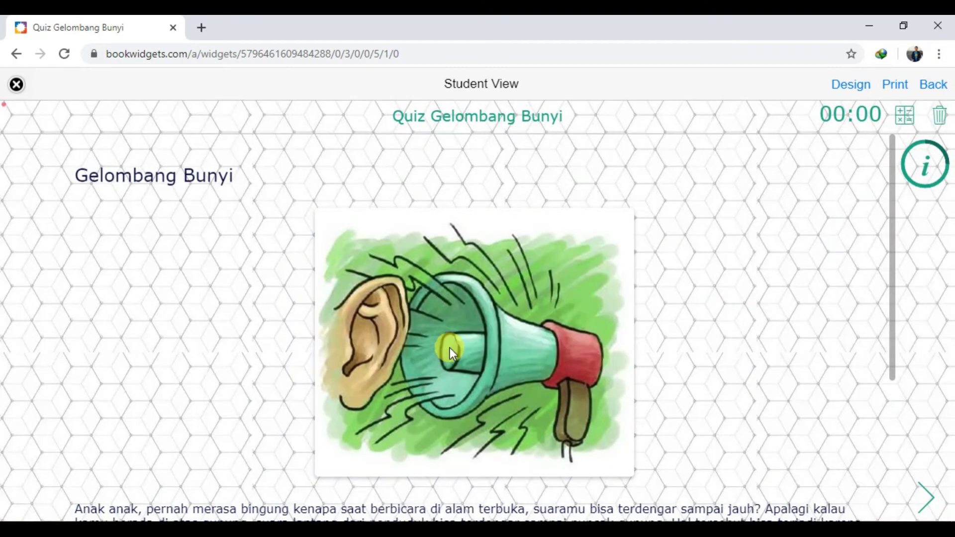
# Answer >20.000 Hz, tick kucing, Lumba-lumba and tikus, and enter 'Anjing' for Question 3
pyautogui.scroll(-5, 530, 344)
pyautogui.scroll(5, 532, 351)
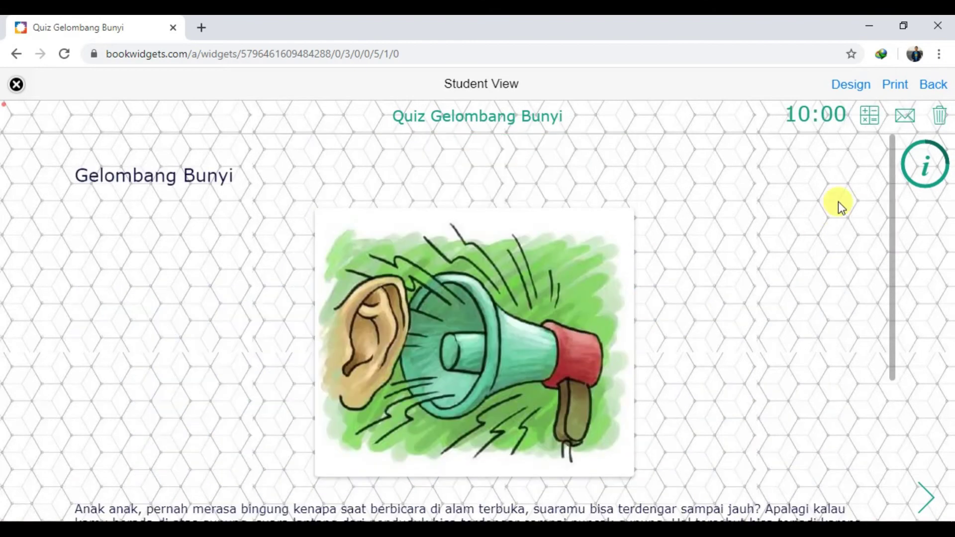
pyautogui.scroll(-5, 837, 207)
pyautogui.click(924, 497)
pyautogui.click(119, 394)
pyautogui.click(925, 497)
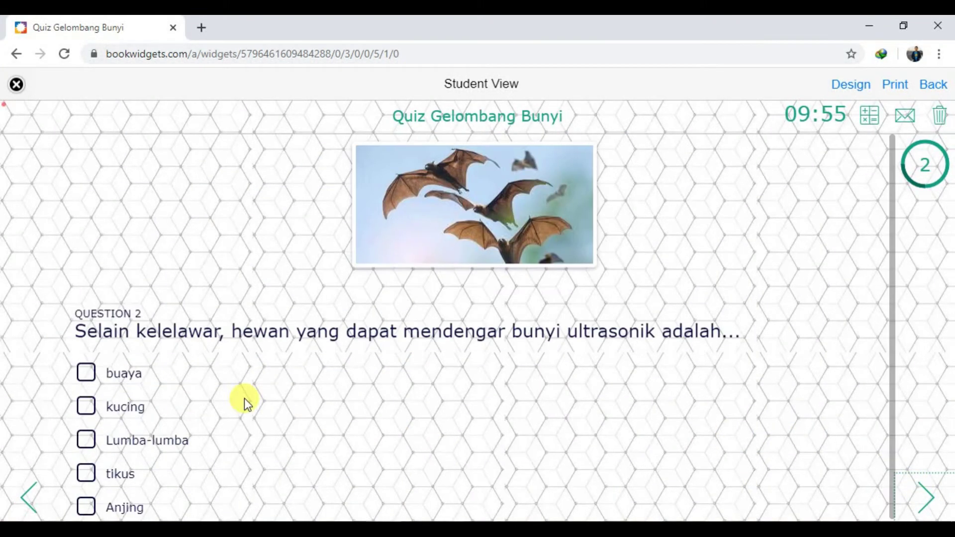
pyautogui.click(126, 405)
pyautogui.click(128, 439)
pyautogui.click(128, 476)
pyautogui.click(925, 497)
pyautogui.click(332, 441)
pyautogui.write('Anjing')
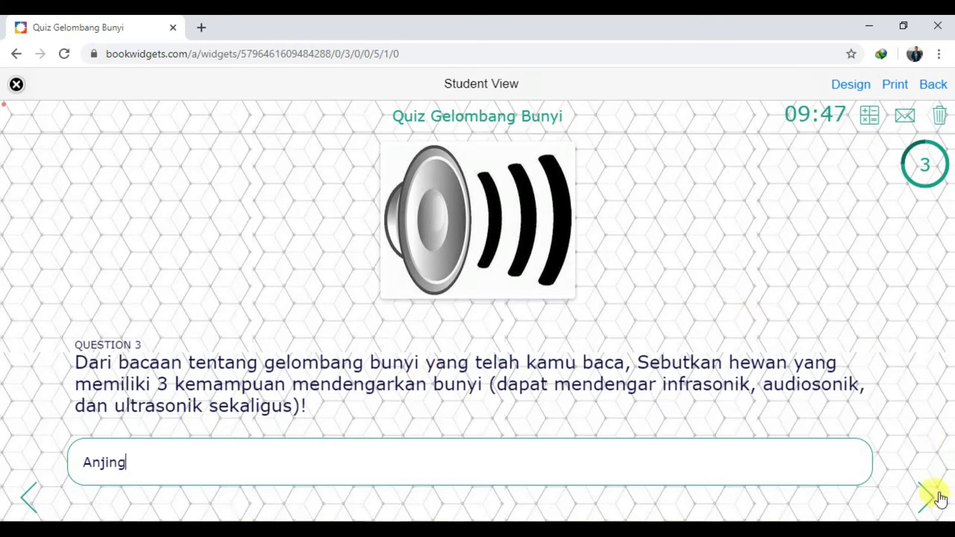
# Submit and send the answers, reaching a 1 / 3 score, then close the preview
pyautogui.click(939, 497)
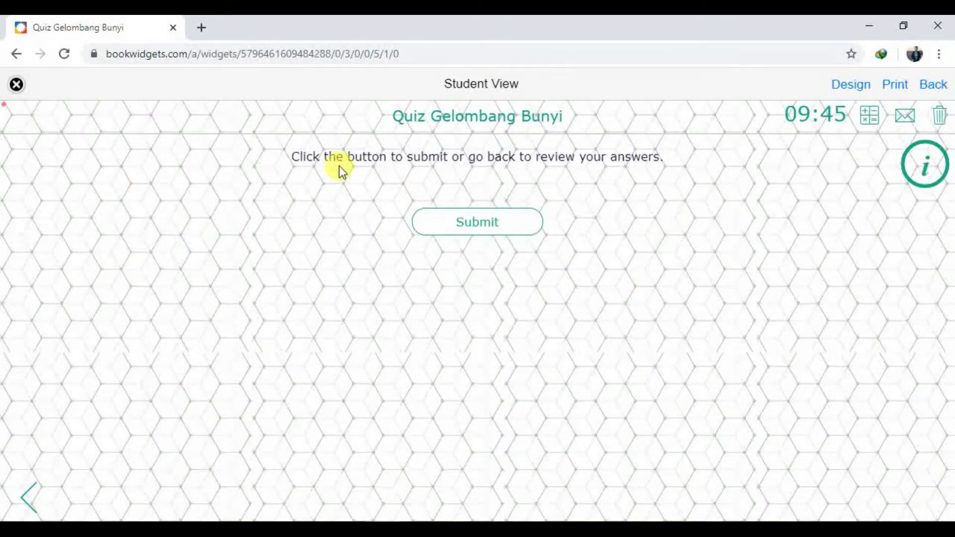
pyautogui.click(517, 227)
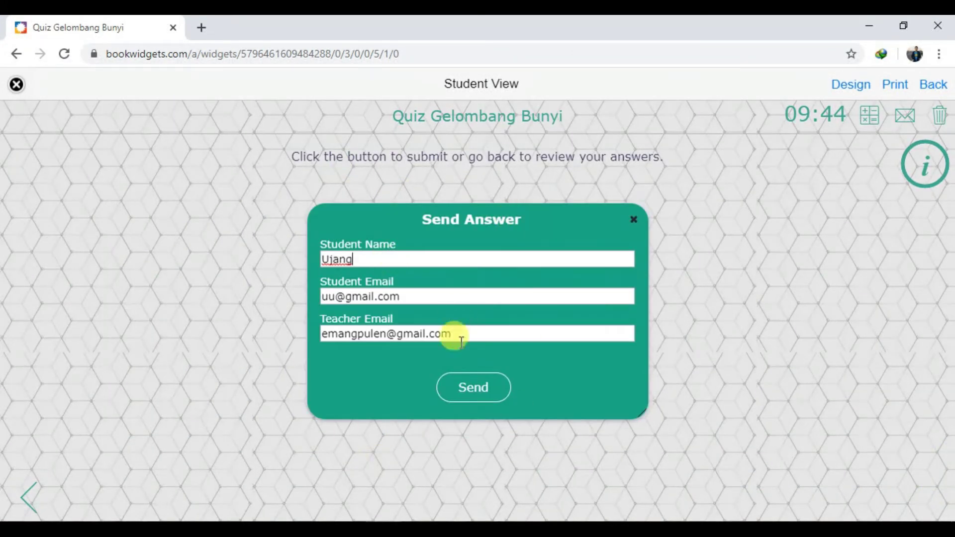
pyautogui.click(455, 385)
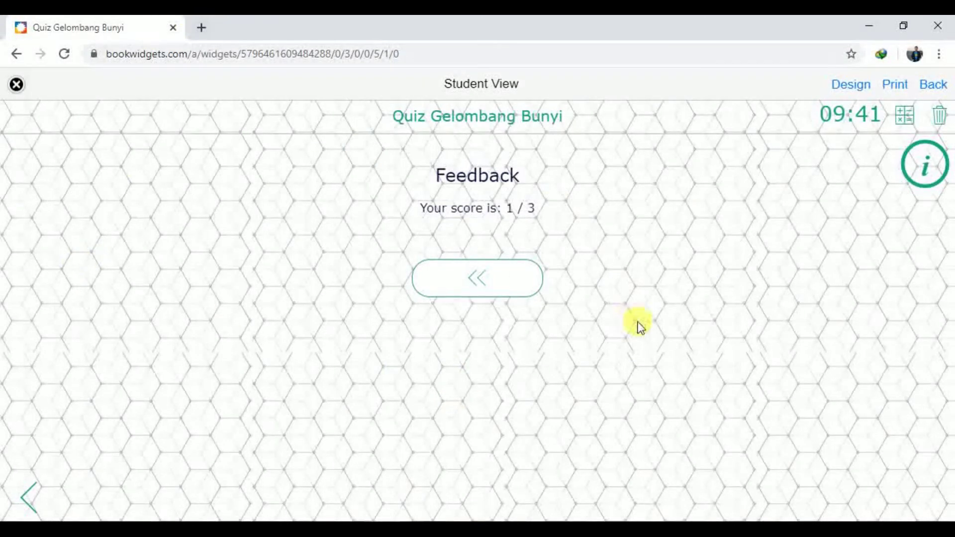
pyautogui.click(16, 85)
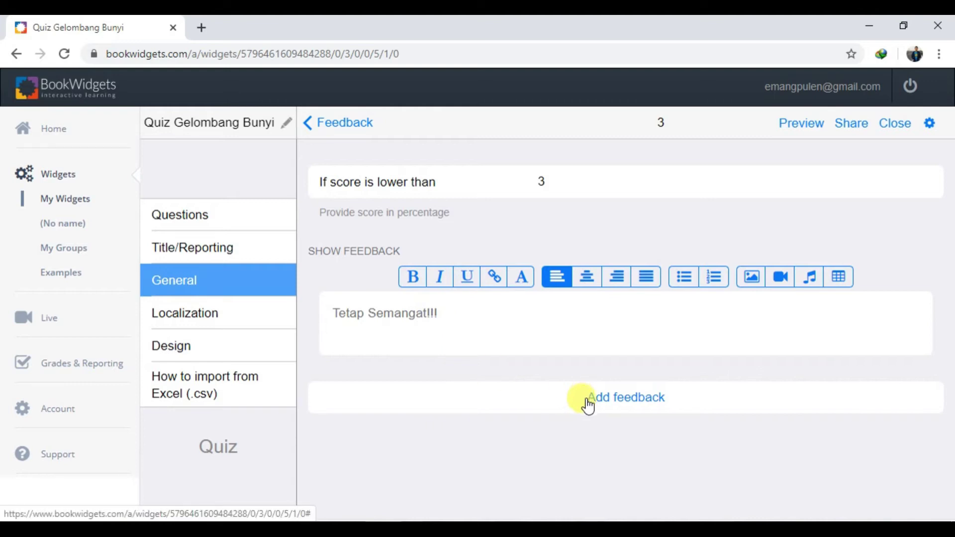
# Delete the empty 100 feedback entry, keeping only the score-3 rule, and launch Student View
pyautogui.click(604, 396)
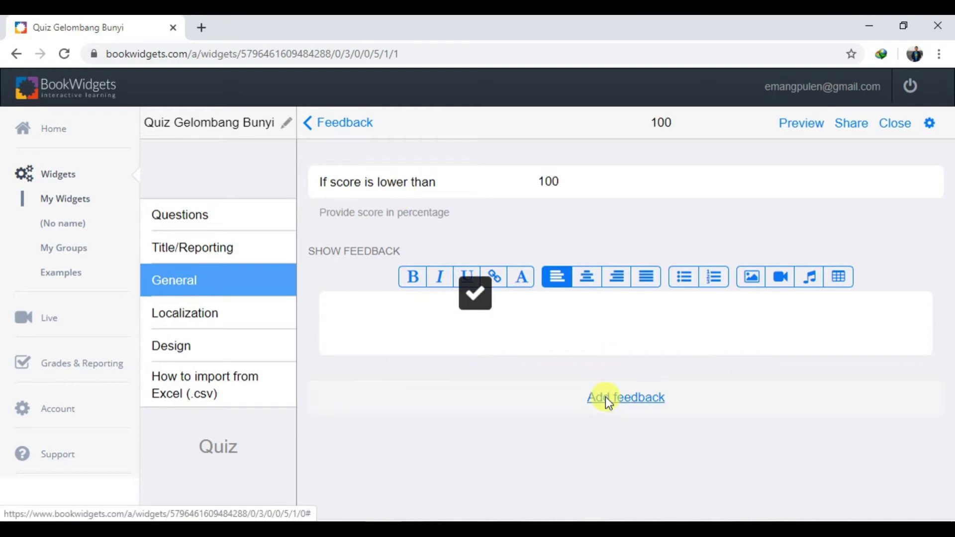
pyautogui.click(309, 128)
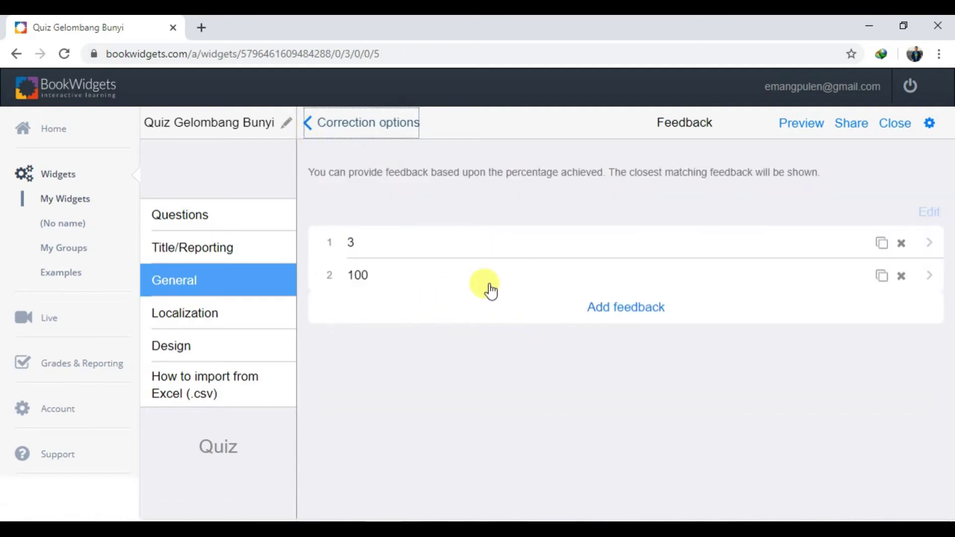
pyautogui.click(900, 276)
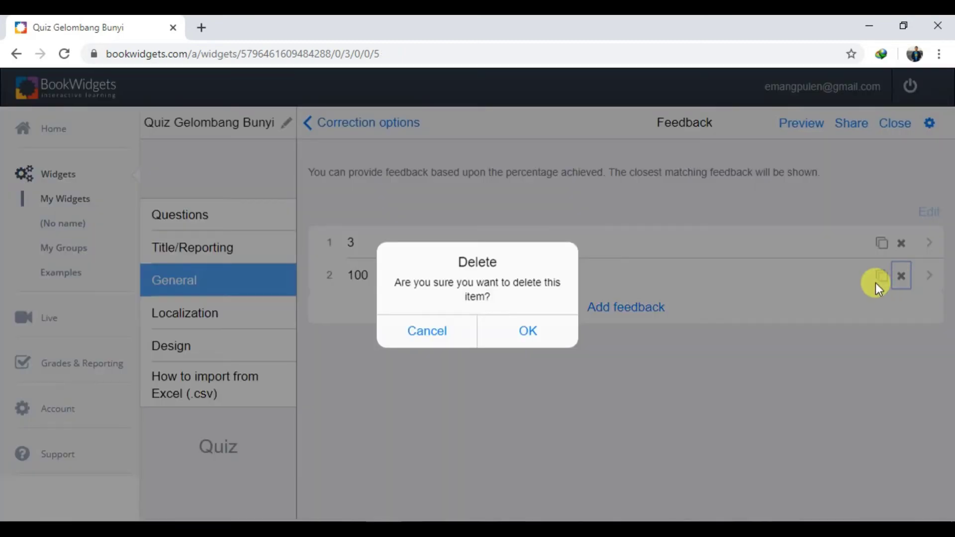
pyautogui.click(513, 331)
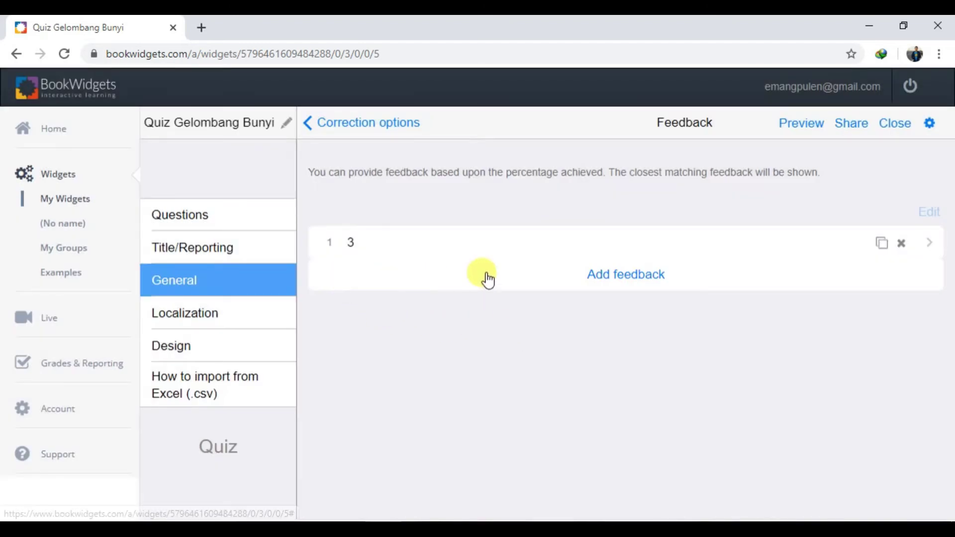
pyautogui.click(796, 138)
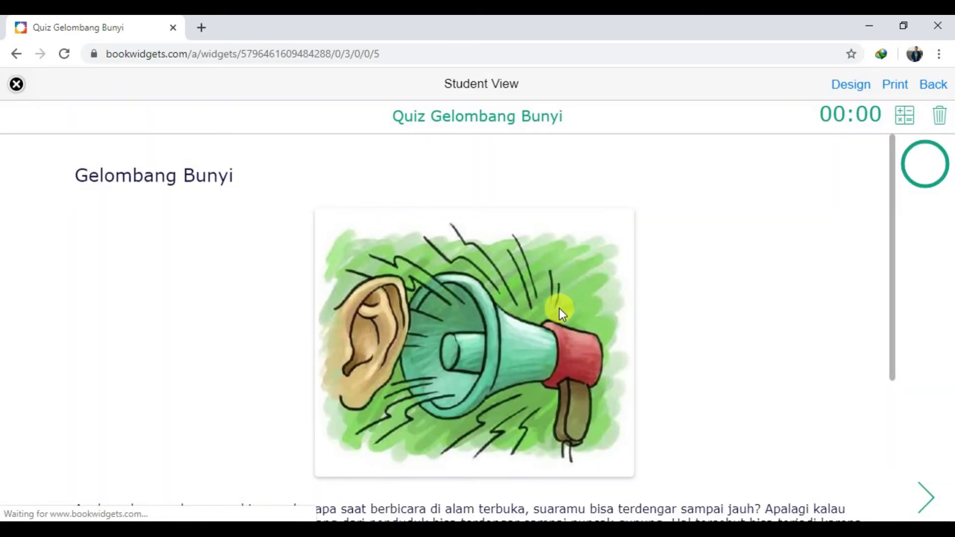
# Skip ahead to the feedback page, then clear all answers to start over
pyautogui.scroll(-4, 951, 455)
pyautogui.click(924, 497)
pyautogui.click(924, 497)
pyautogui.click(923, 498)
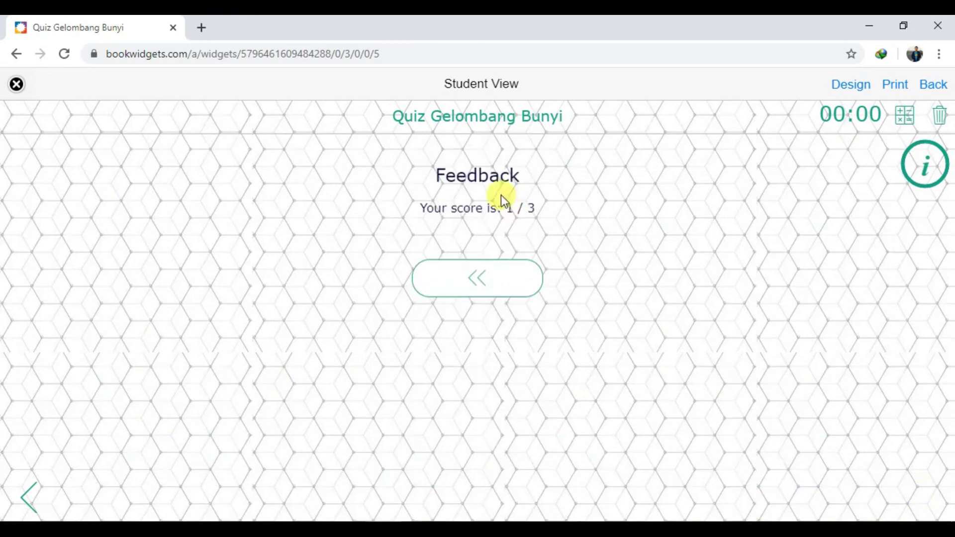
pyautogui.click(944, 125)
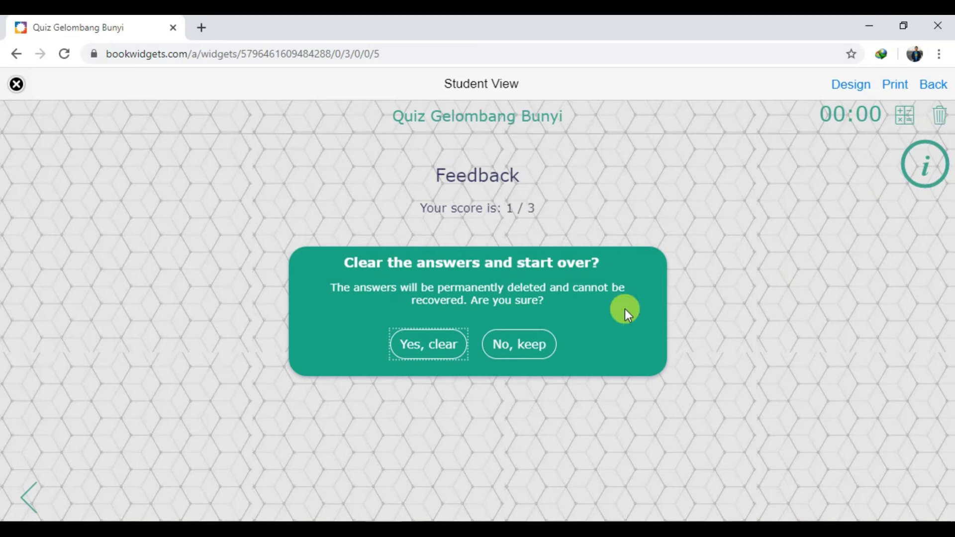
pyautogui.click(427, 344)
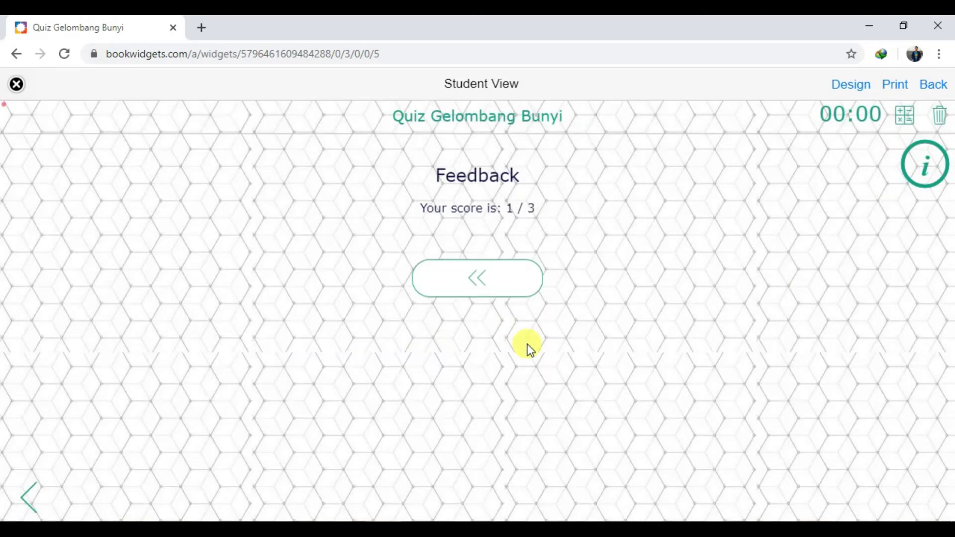
# Answer 20-20.000 Hz, tick kucing, buaya and Lumba-lumba, and enter 'a' for Question 3
pyautogui.scroll(-5, 675, 238)
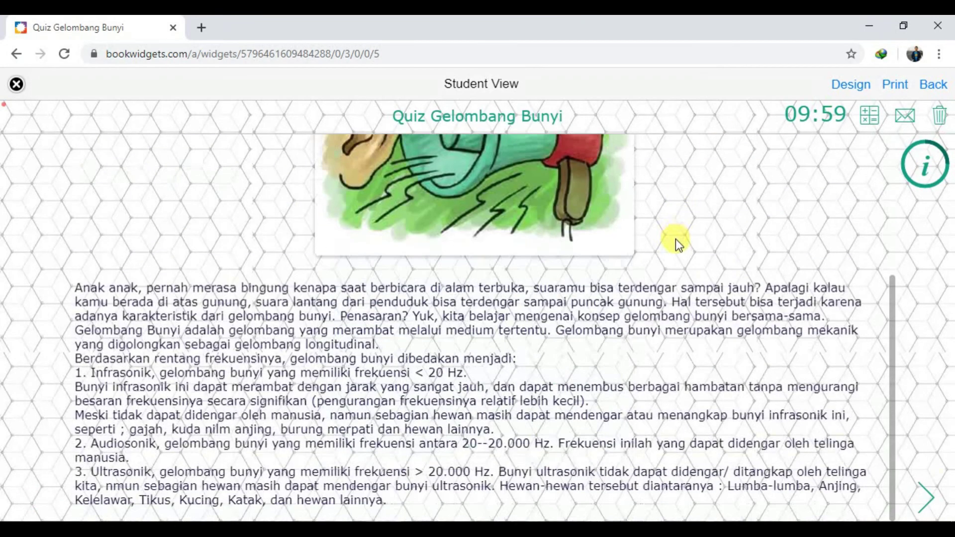
pyautogui.click(927, 500)
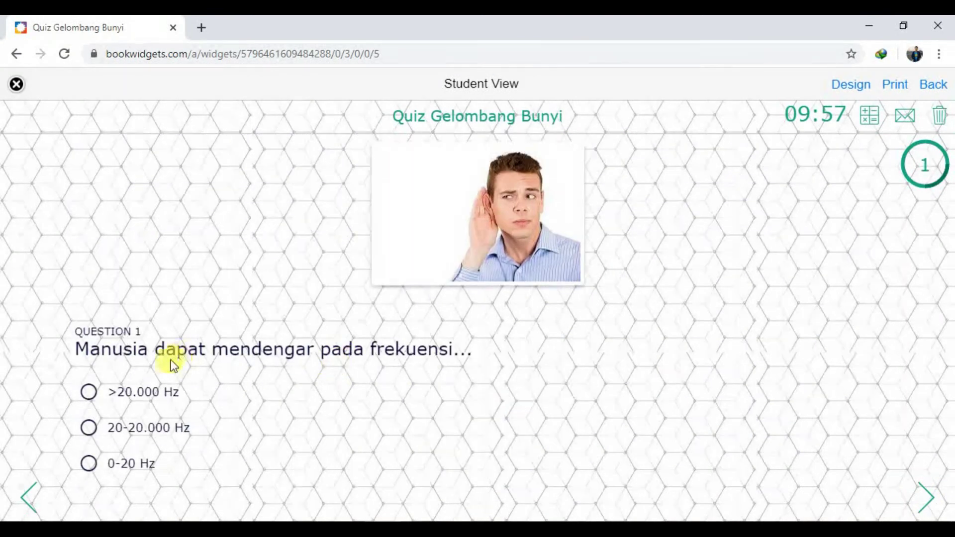
pyautogui.click(151, 427)
pyautogui.click(926, 497)
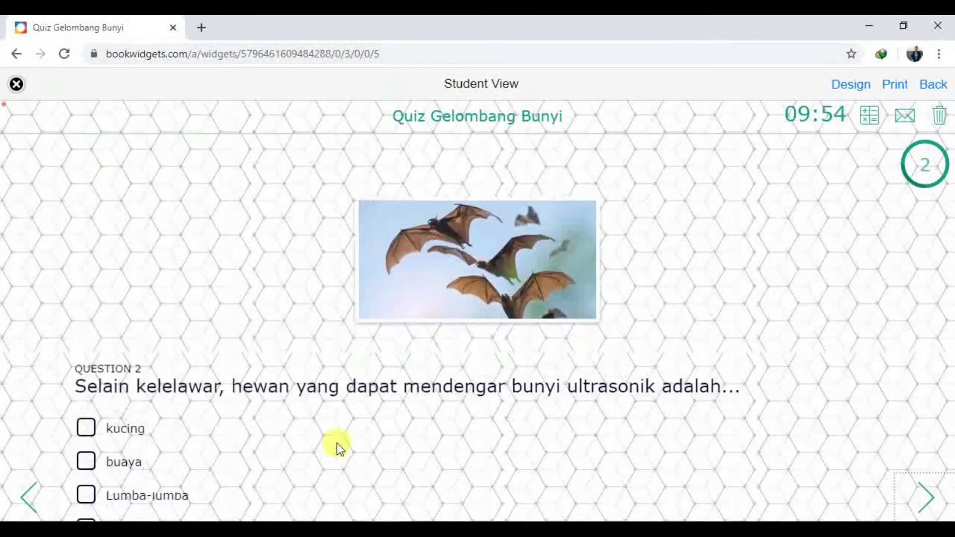
pyautogui.click(128, 384)
pyautogui.click(128, 422)
pyautogui.click(142, 440)
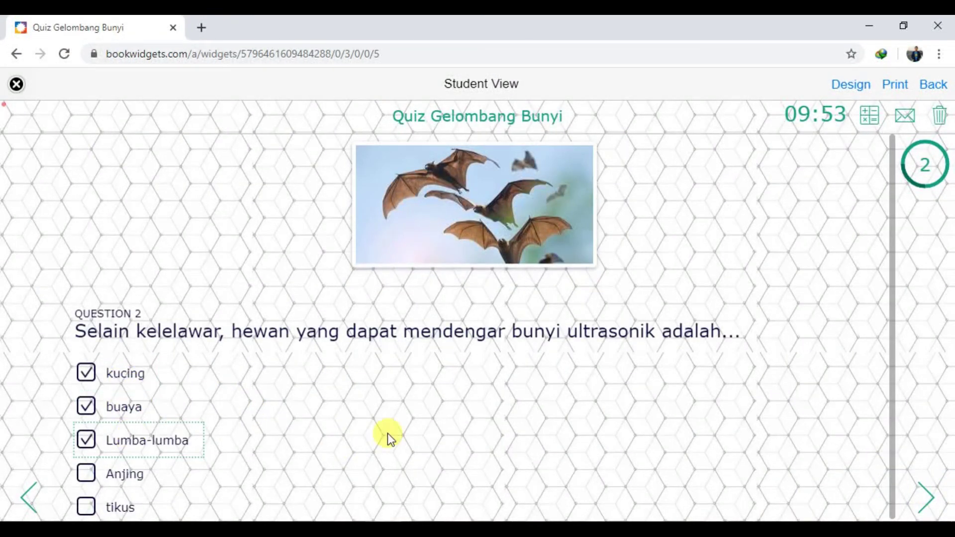
pyautogui.click(926, 497)
pyautogui.click(341, 455)
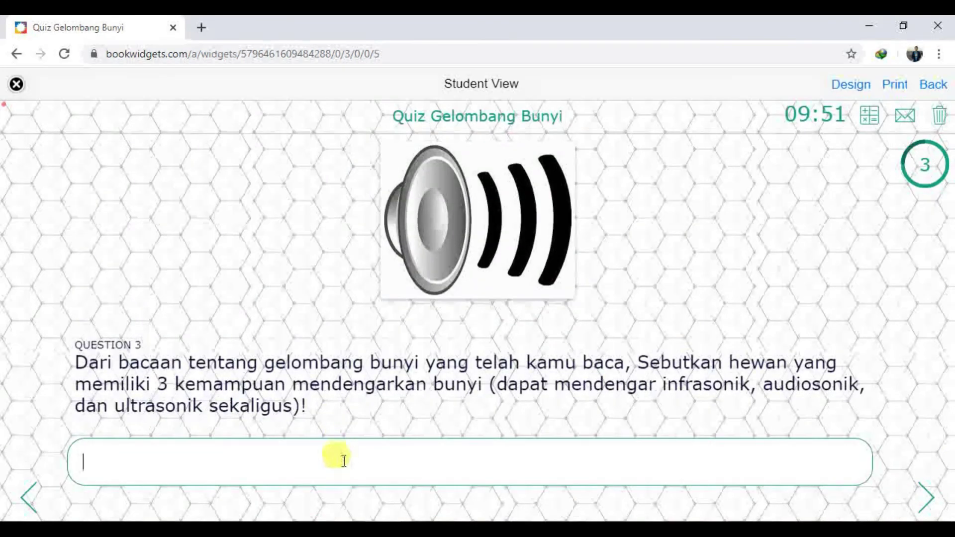
pyautogui.write('a')
# Submit and send the answers, reaching 0 / 3 with the 'Tetap Semangat!!!' message
pyautogui.click(927, 495)
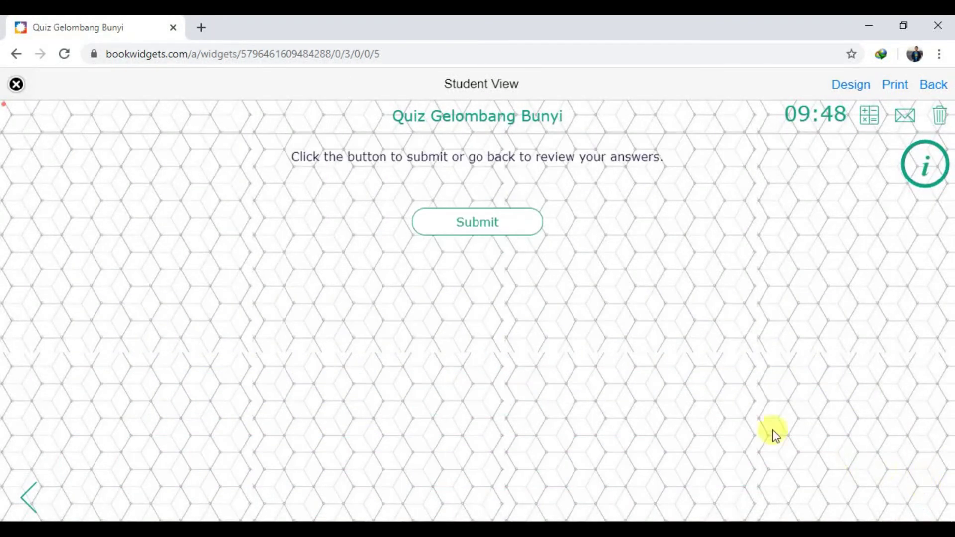
pyautogui.click(496, 231)
pyautogui.click(467, 391)
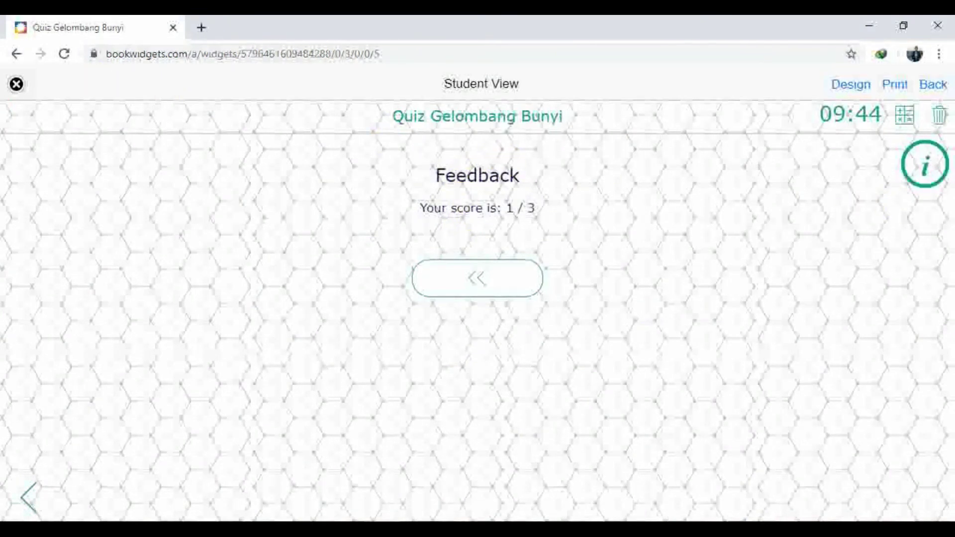
pyautogui.click(465, 488)
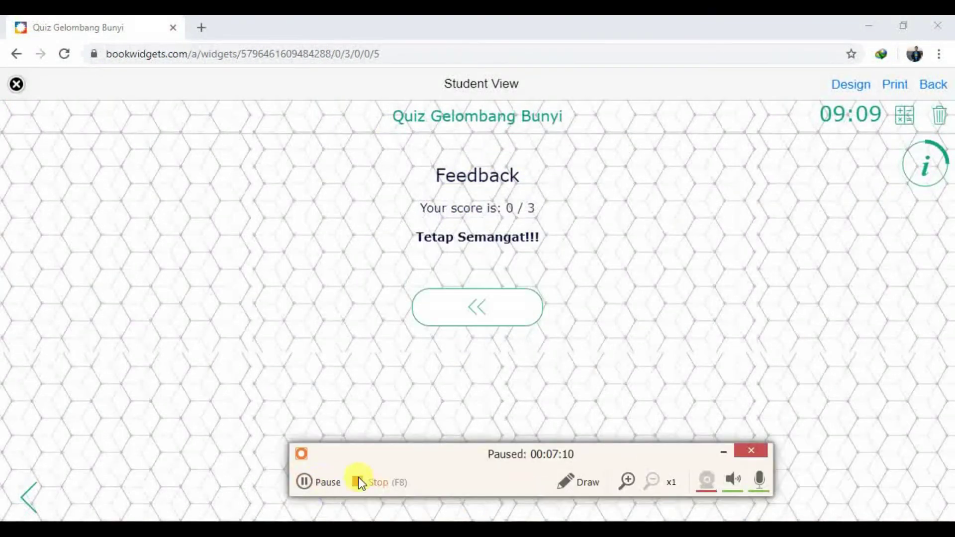
pyautogui.click(348, 482)
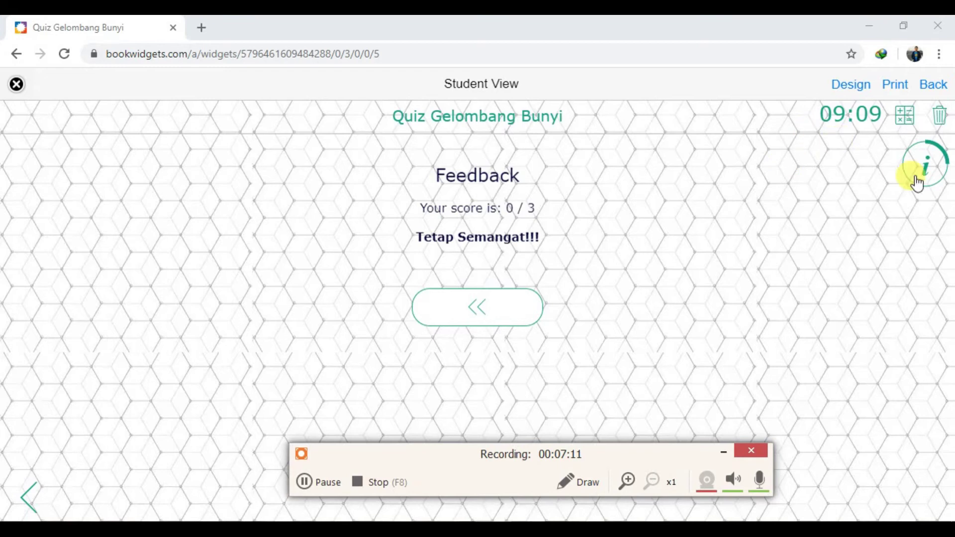
# Return to the score-3 feedback editor and relaunch the Student View preview
pyautogui.click(308, 482)
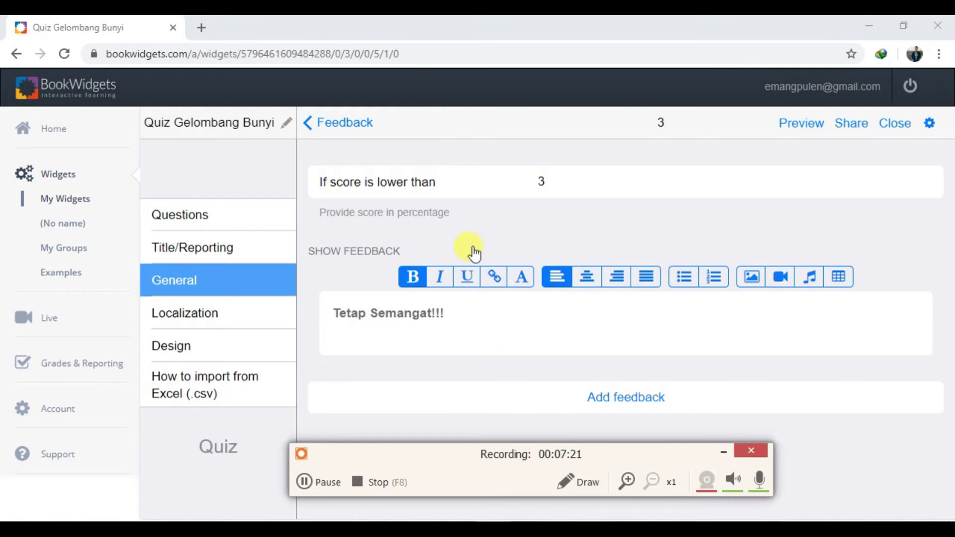
pyautogui.click(801, 126)
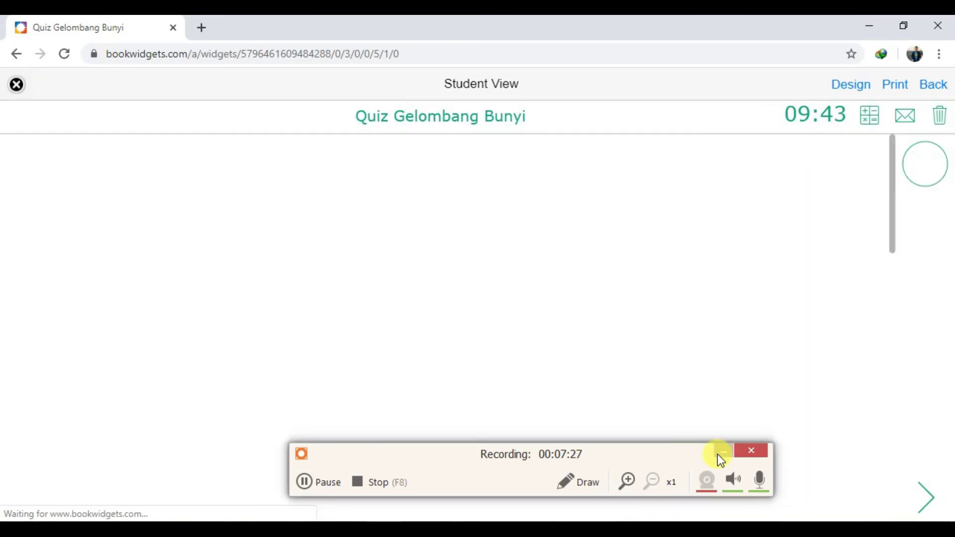
# Answer 20-20.000 Hz, tick buaya and Lumba-lumba, and enter 'a' for Question 3
pyautogui.scroll(-4, 656, 305)
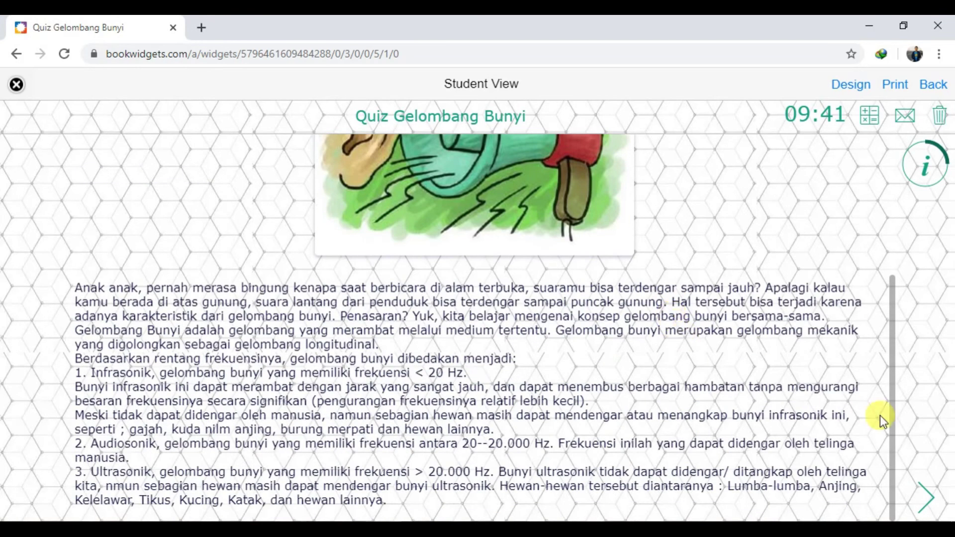
pyautogui.click(936, 493)
pyautogui.click(130, 425)
pyautogui.click(933, 495)
pyautogui.click(147, 380)
pyautogui.click(151, 405)
pyautogui.click(923, 497)
pyautogui.click(293, 449)
pyautogui.write('a')
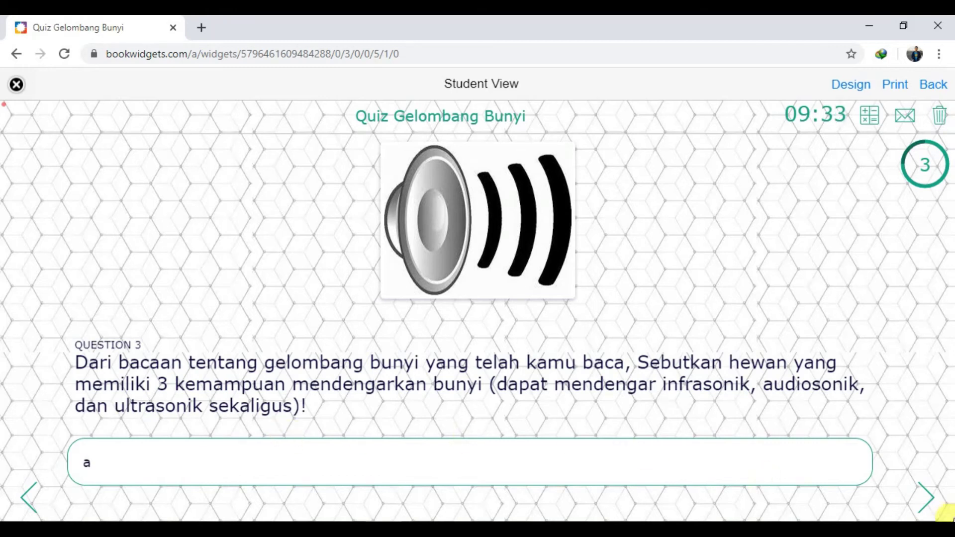
# Submit and send the answers, scoring 2 / 3, then close Student View
pyautogui.click(932, 502)
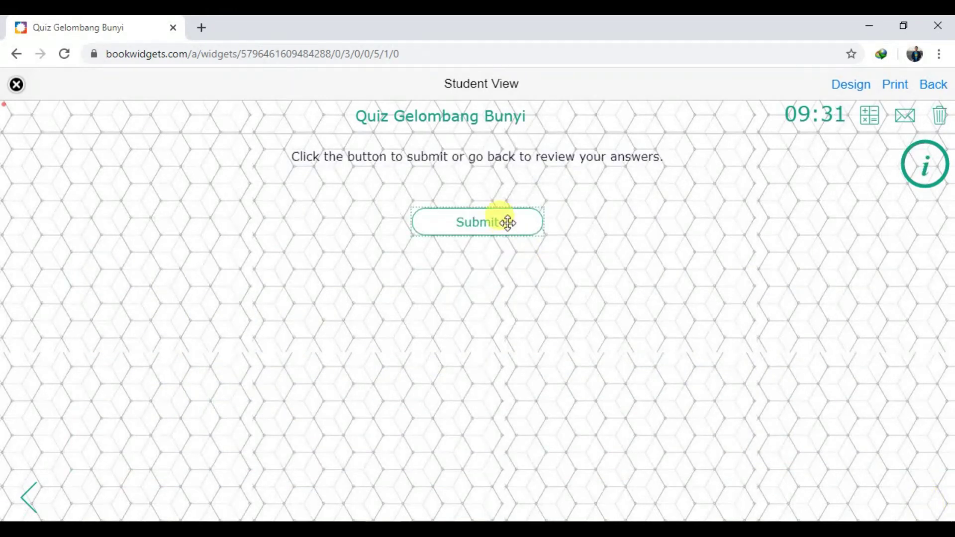
pyautogui.click(506, 221)
pyautogui.click(352, 254)
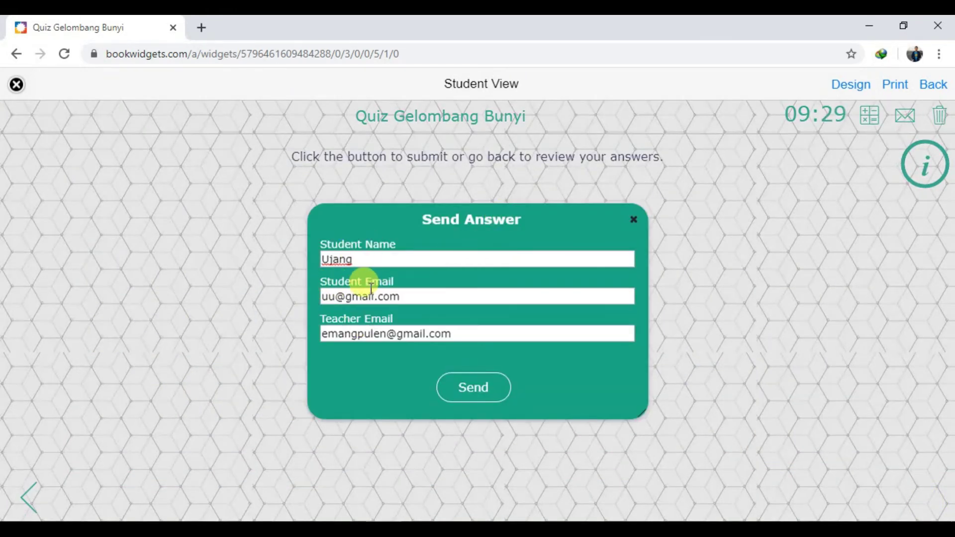
pyautogui.click(473, 387)
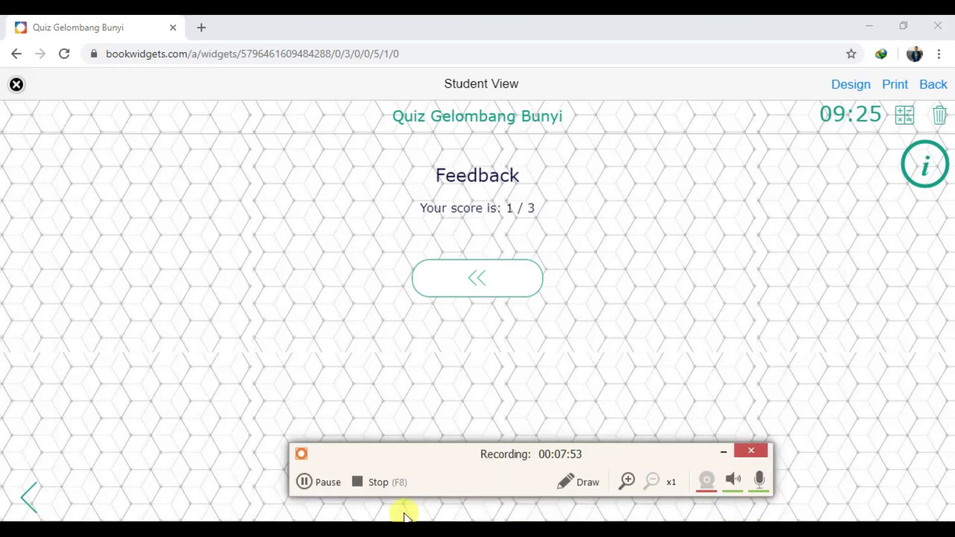
pyautogui.click(303, 481)
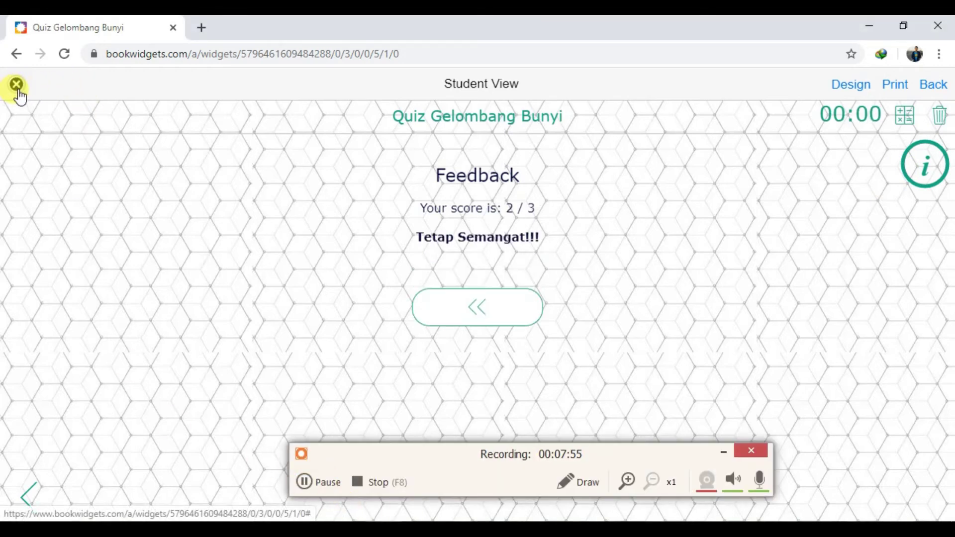
pyautogui.click(17, 85)
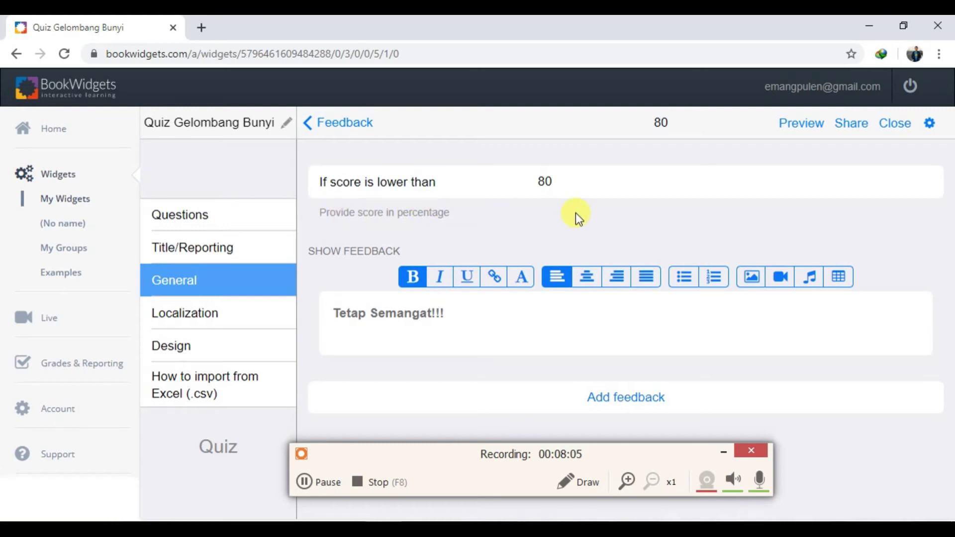
# Change the 'Tetap Semangat!!!' threshold from lower than 80 to lower than 100
pyautogui.moveTo(571, 186); pyautogui.dragTo(507, 193)
pyautogui.write('100')
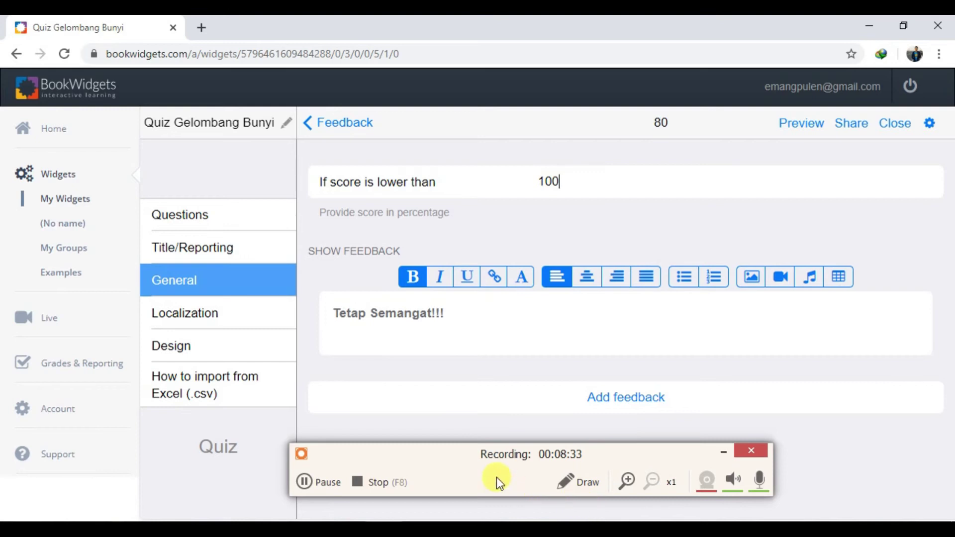
pyautogui.click(719, 453)
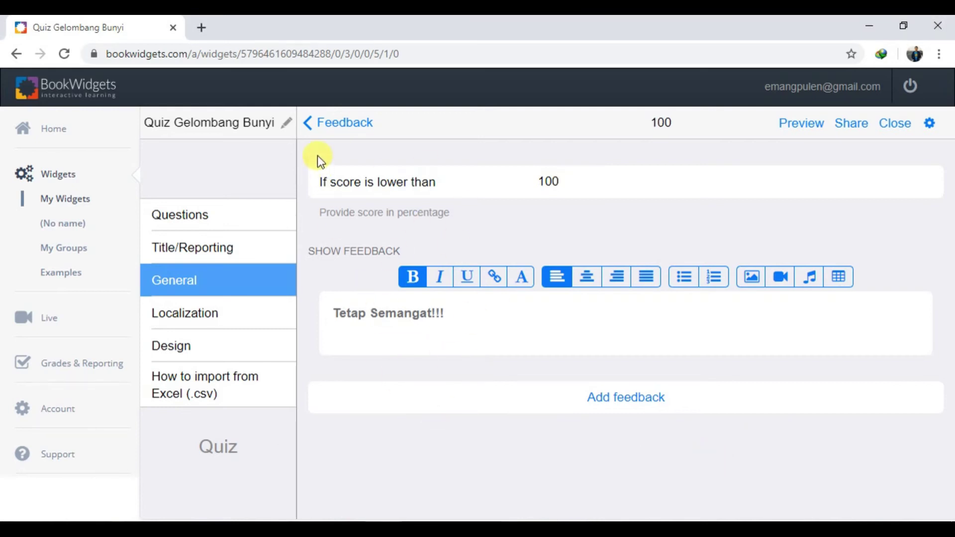
pyautogui.click(336, 125)
# Back out to General settings, check Scoring options leaving per-question points off
pyautogui.click(335, 127)
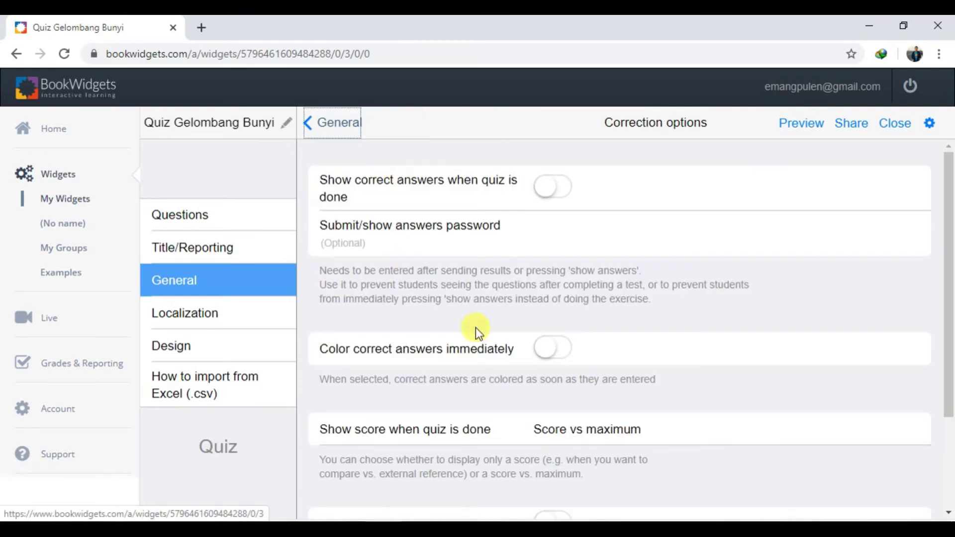
pyautogui.click(352, 130)
pyautogui.scroll(-3, 450, 209)
pyautogui.scroll(3, 443, 221)
pyautogui.click(383, 250)
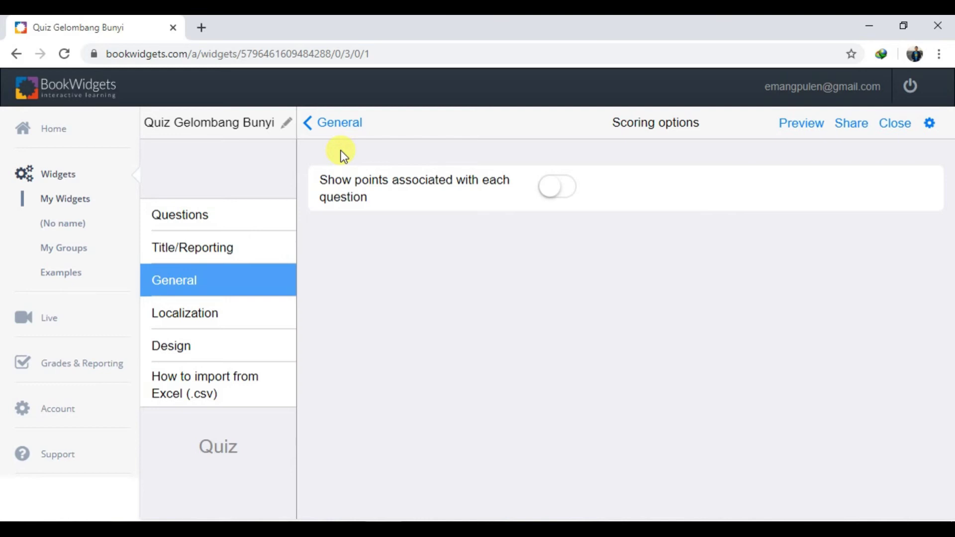
pyautogui.click(340, 130)
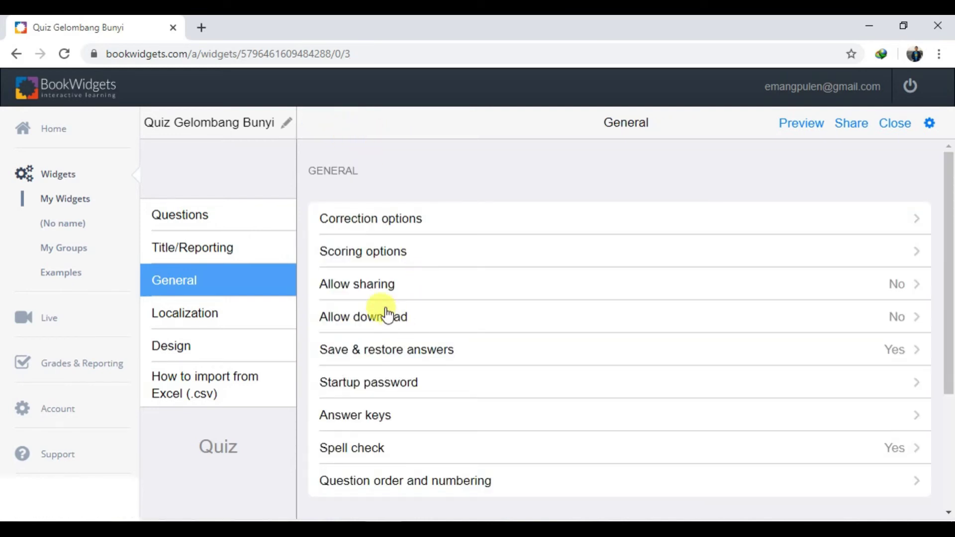
# Enable sharing so students can email their answers
pyautogui.click(387, 291)
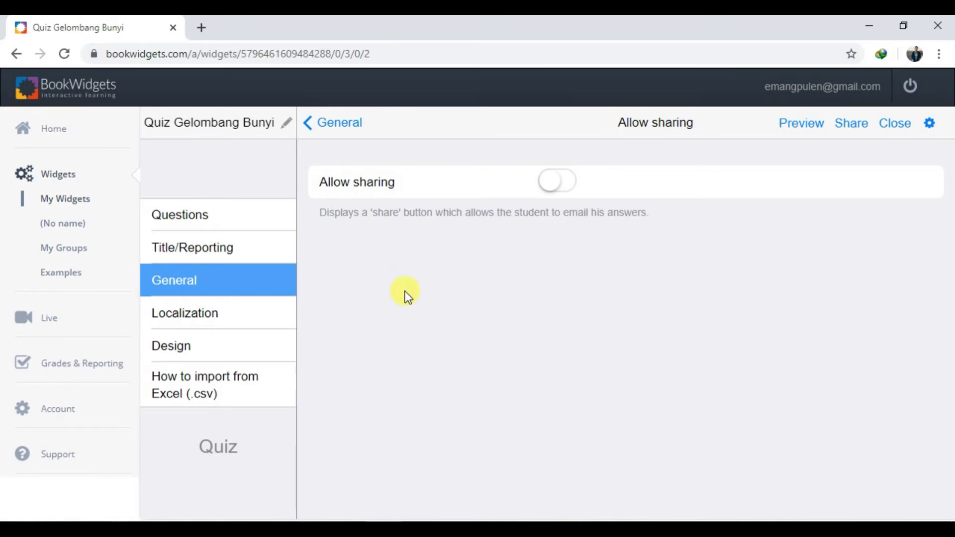
pyautogui.click(562, 192)
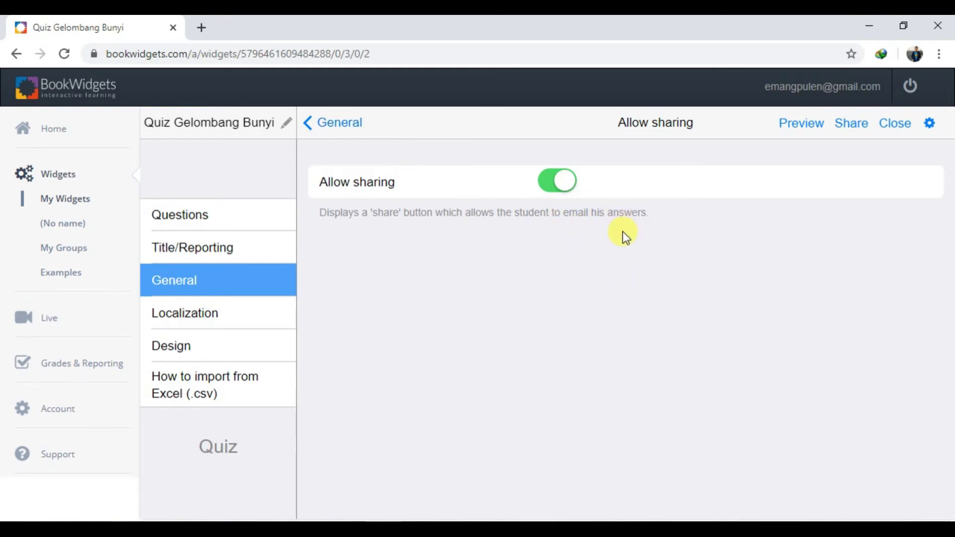
pyautogui.click(336, 128)
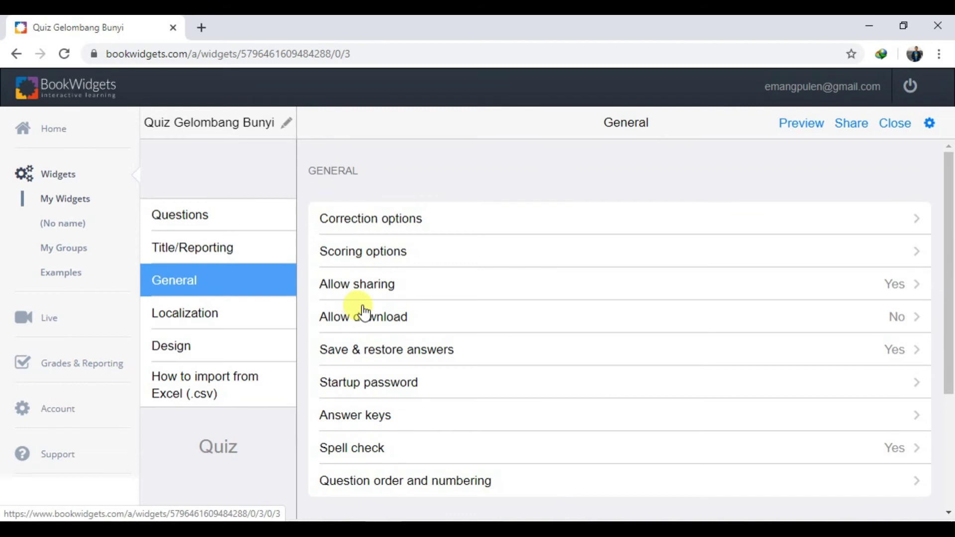
# Set Allow download to Yes with PDF download of answers enabled
pyautogui.click(453, 319)
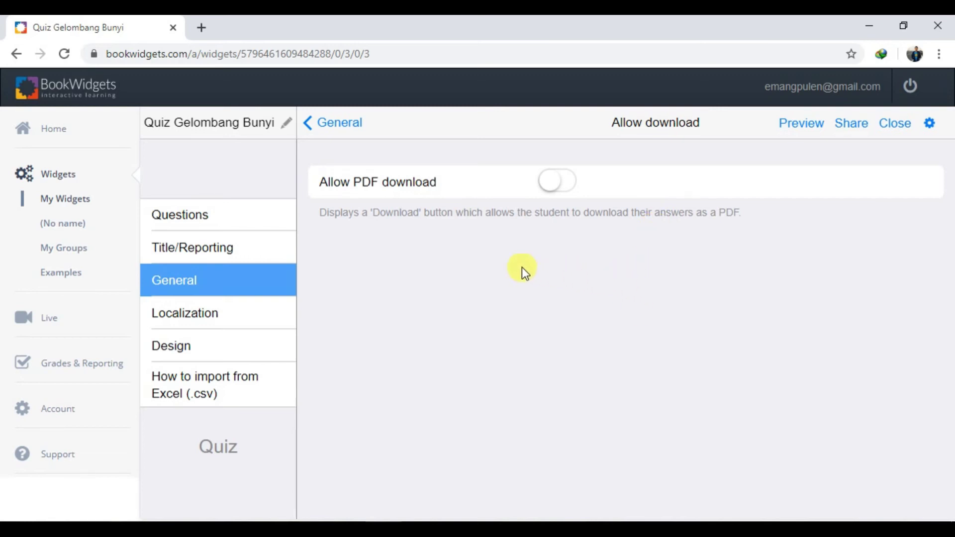
pyautogui.click(356, 125)
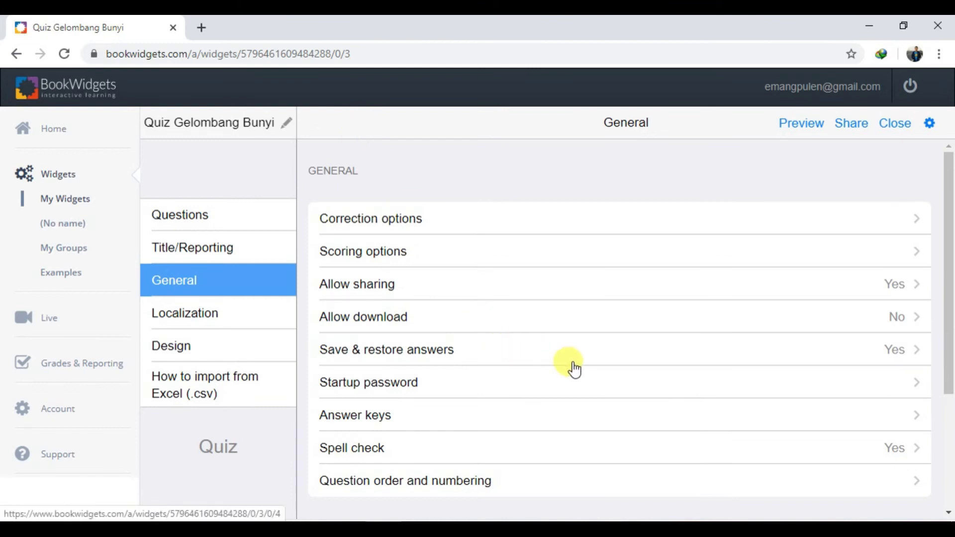
pyautogui.click(584, 327)
pyautogui.click(557, 186)
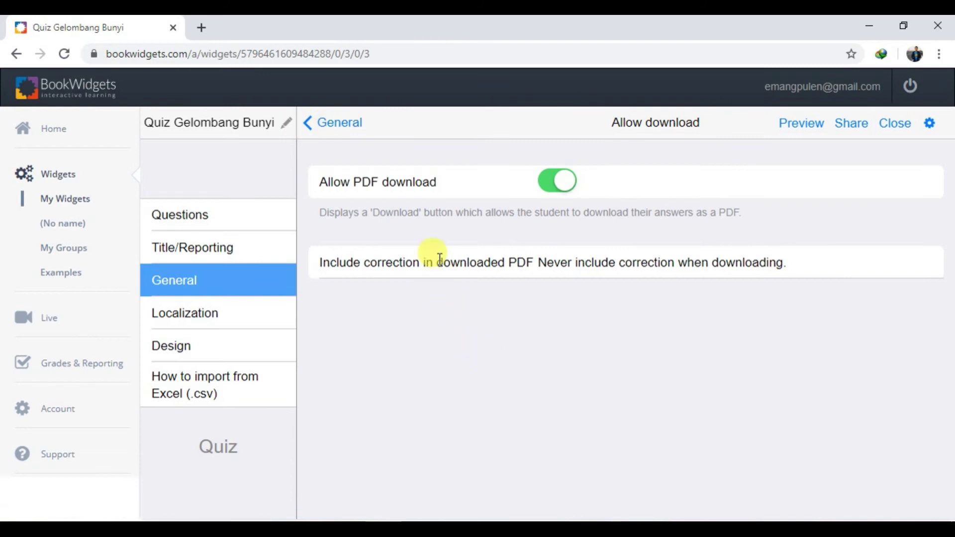
pyautogui.click(348, 127)
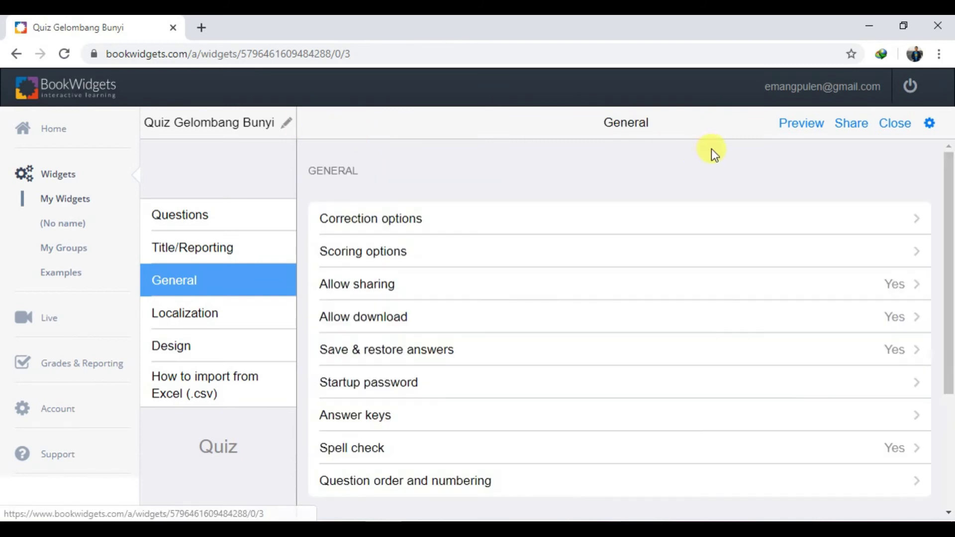
pyautogui.click(788, 125)
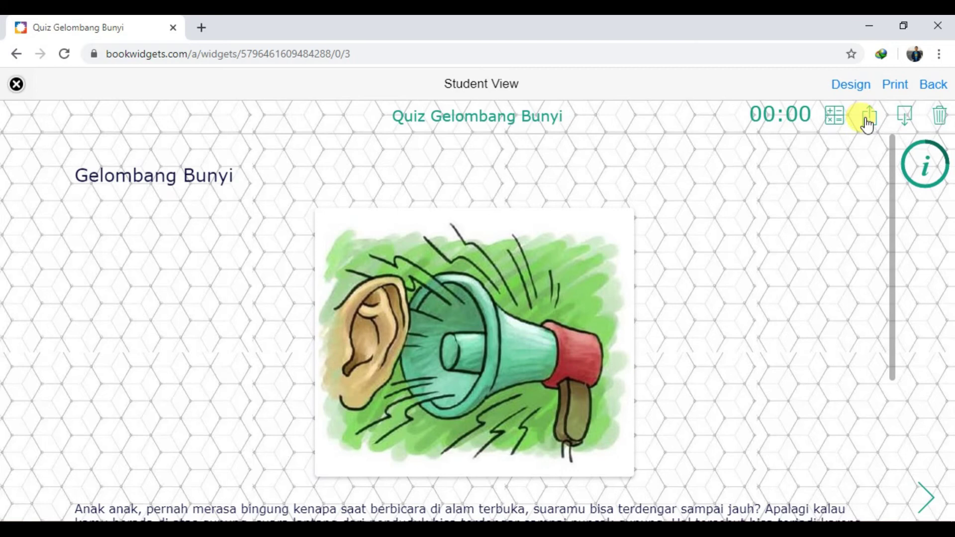
pyautogui.click(915, 122)
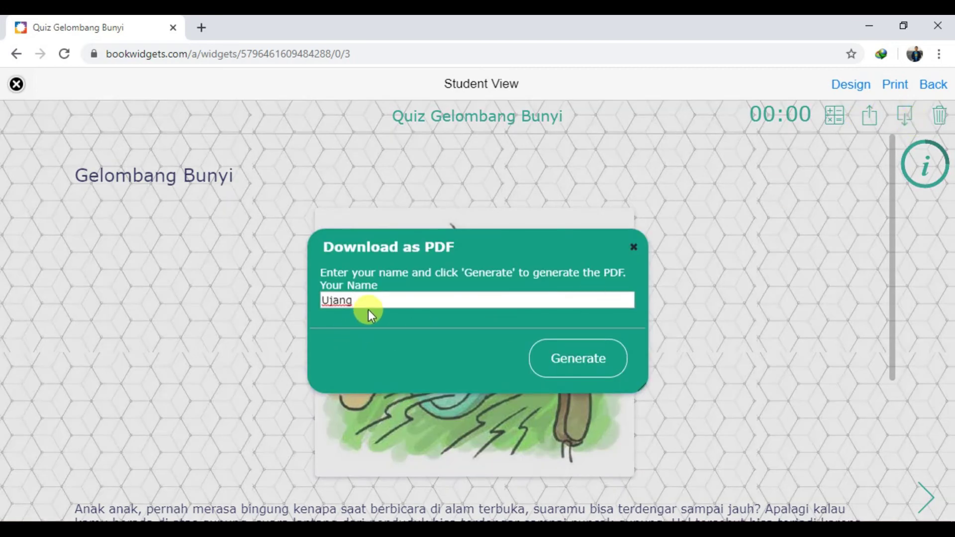
pyautogui.click(572, 369)
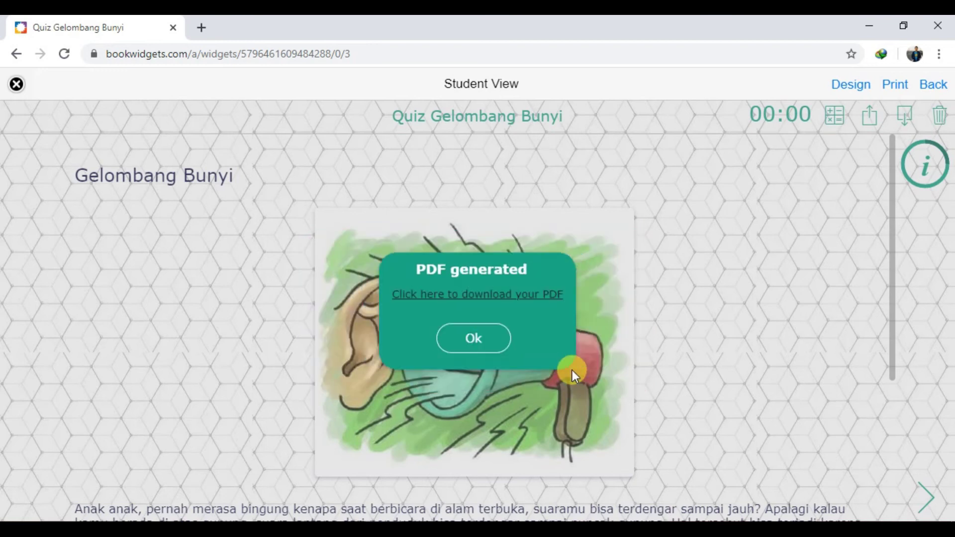
pyautogui.click(467, 297)
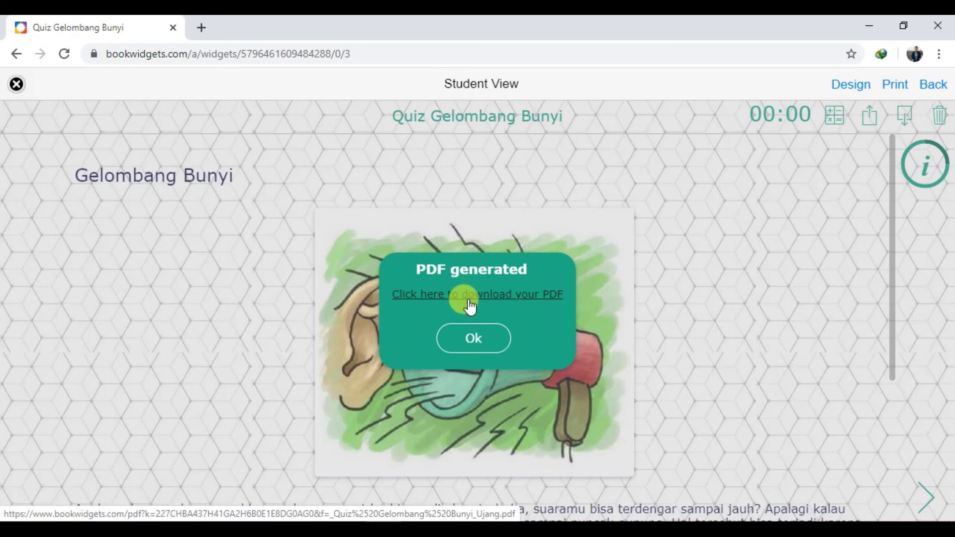
pyautogui.click(471, 349)
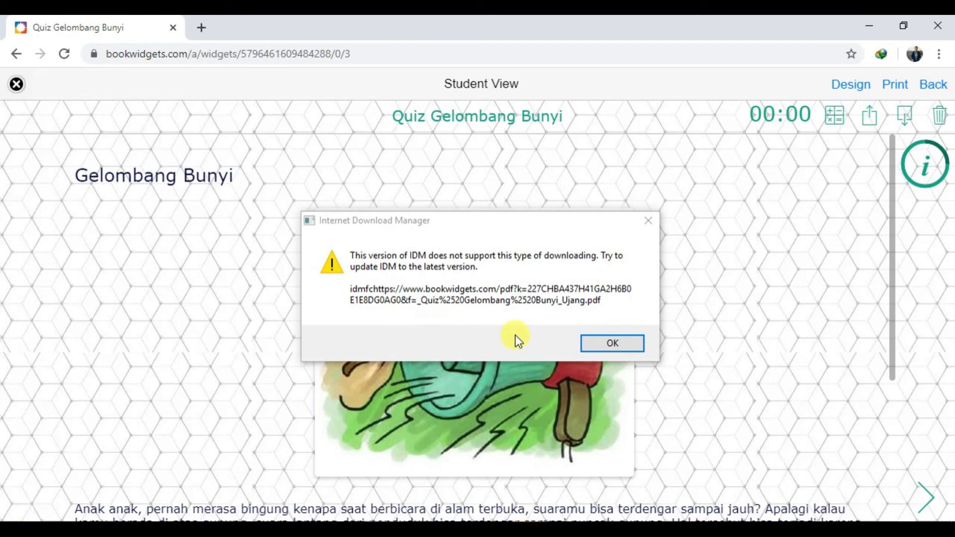
pyautogui.click(617, 345)
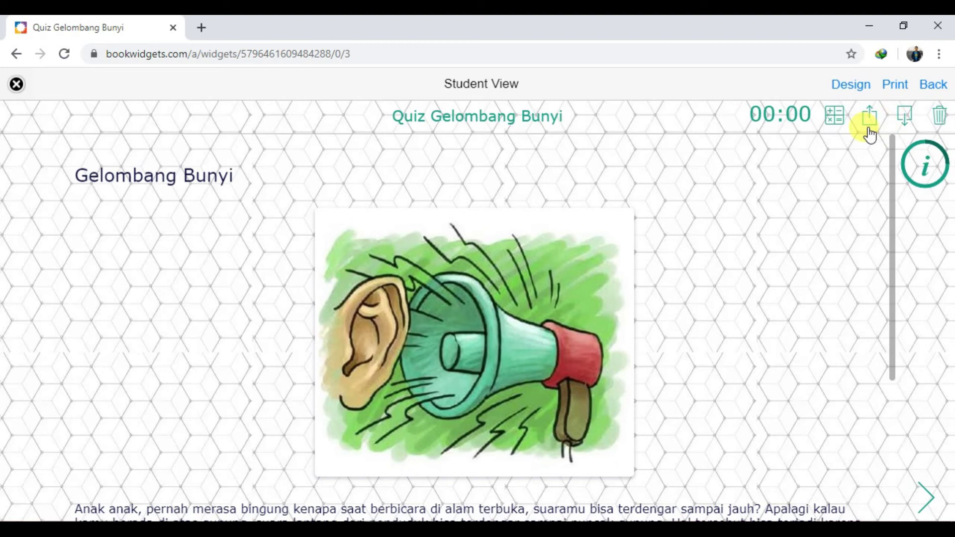
pyautogui.click(16, 84)
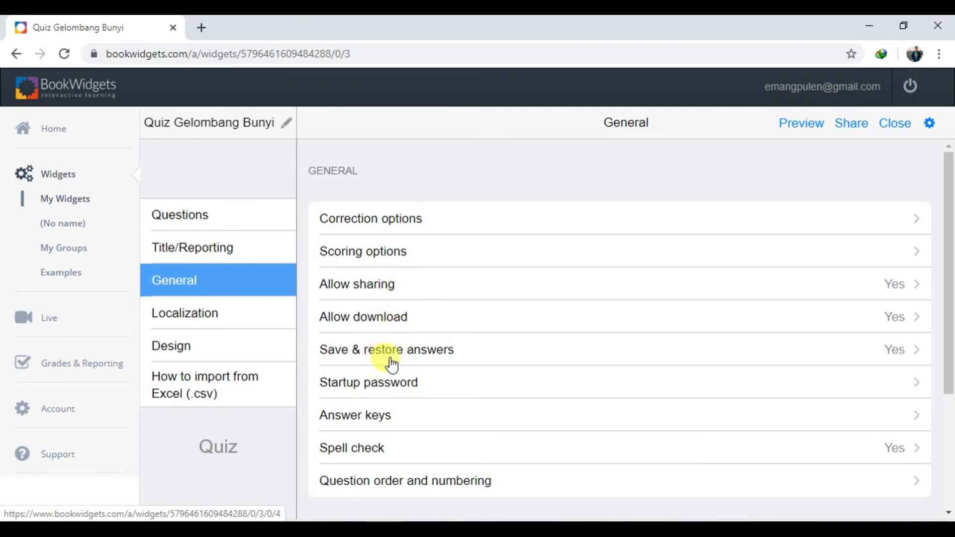
# Turn off Save & restore answers so answers aren't kept on exit
pyautogui.click(524, 361)
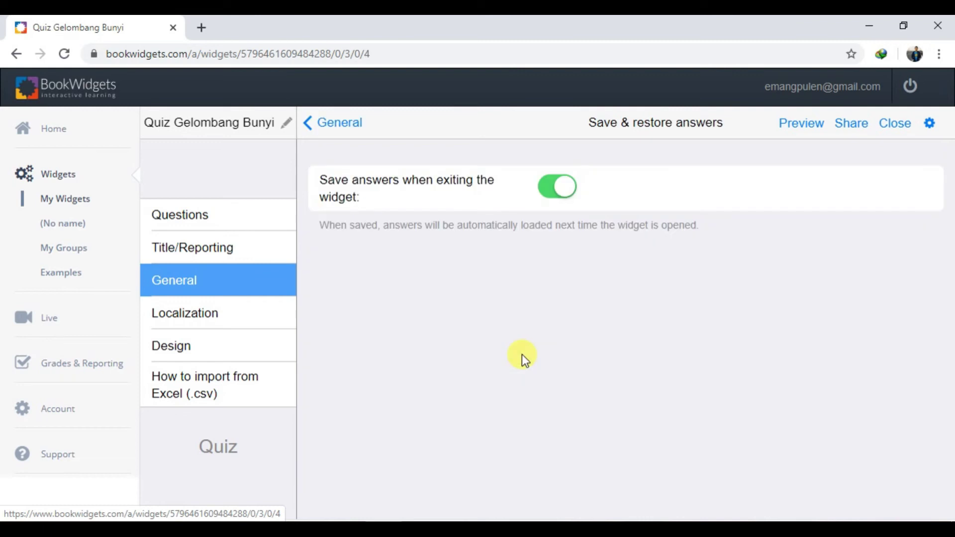
pyautogui.click(556, 202)
pyautogui.click(341, 123)
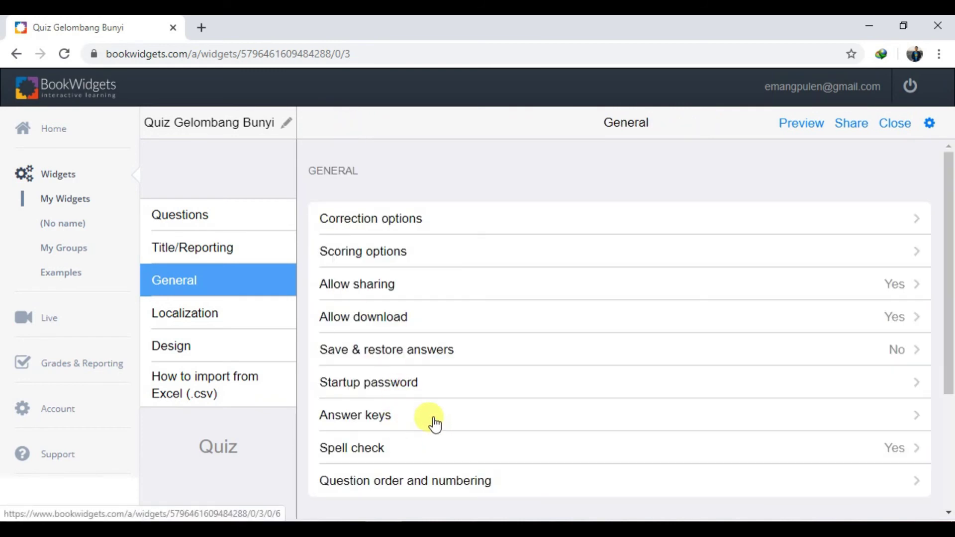
# Set a startup password and require it Always when the quiz opens
pyautogui.click(398, 385)
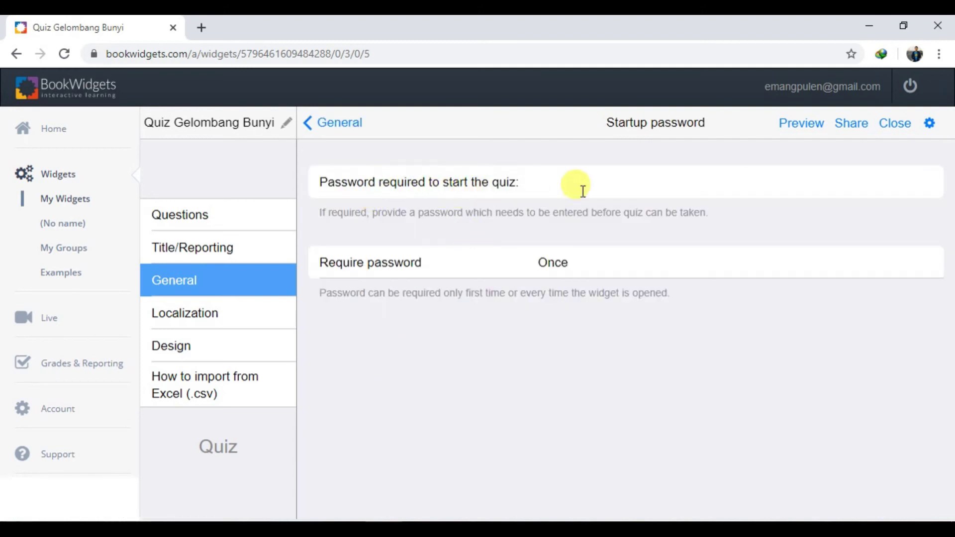
pyautogui.click(602, 181)
pyautogui.click(564, 266)
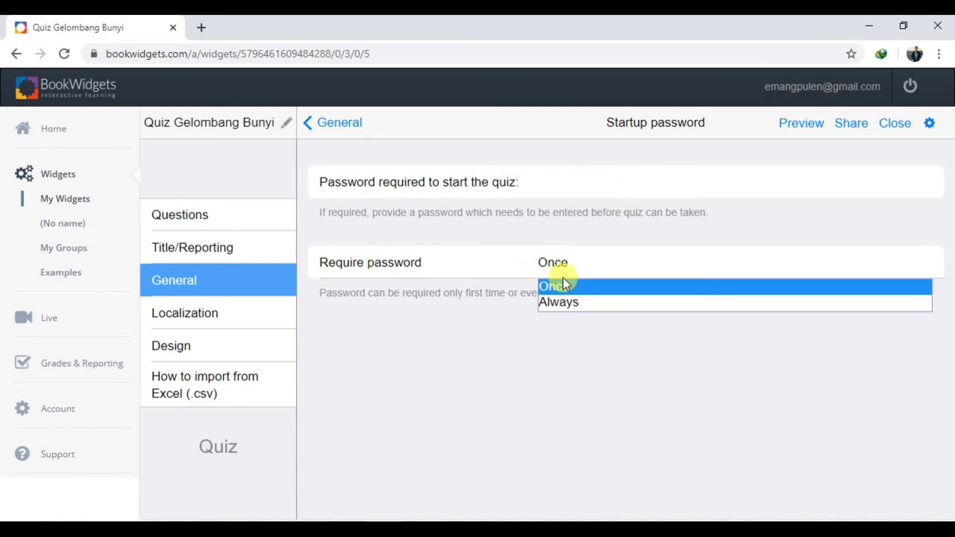
pyautogui.click(550, 269)
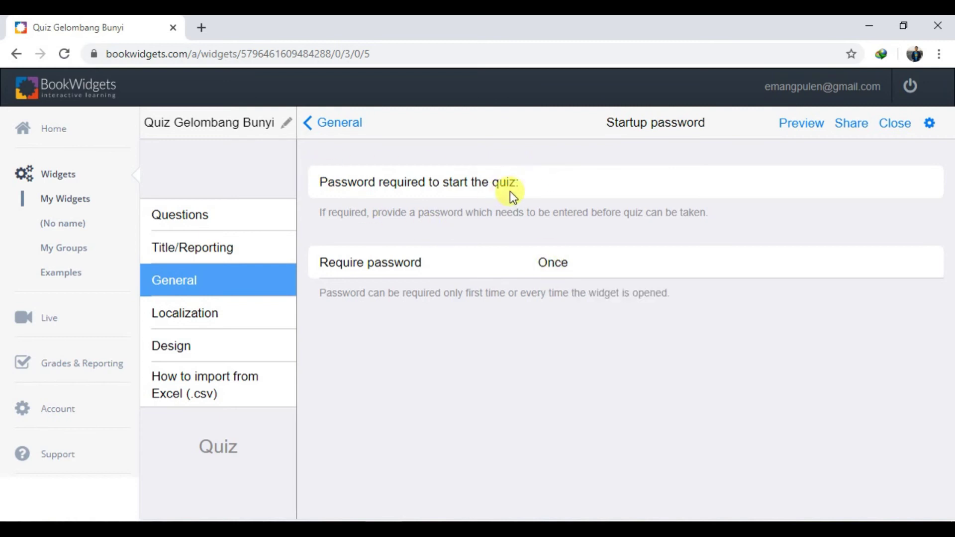
pyautogui.click(568, 189)
pyautogui.write('12')
pyautogui.click(550, 273)
pyautogui.click(547, 300)
pyautogui.click(334, 133)
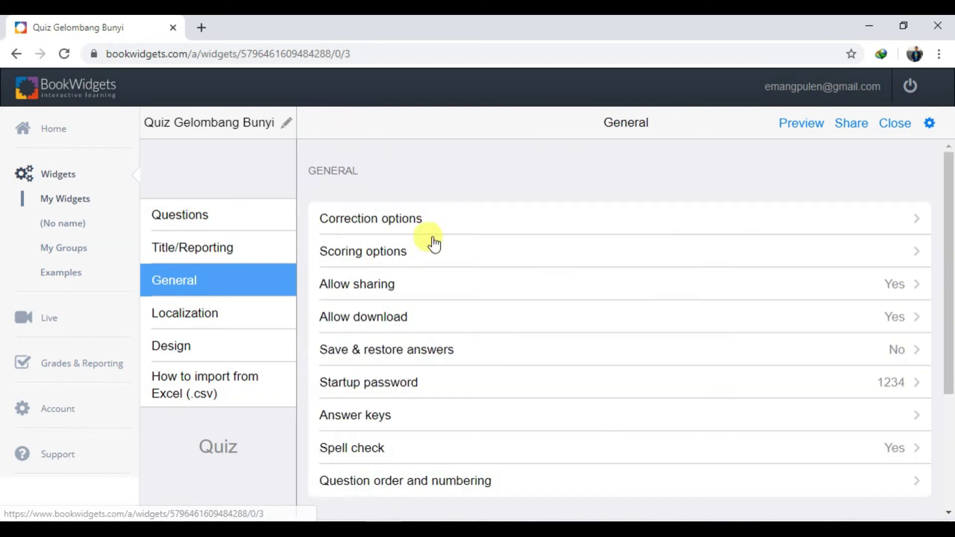
pyautogui.scroll(-3, 427, 269)
pyautogui.scroll(2, 436, 297)
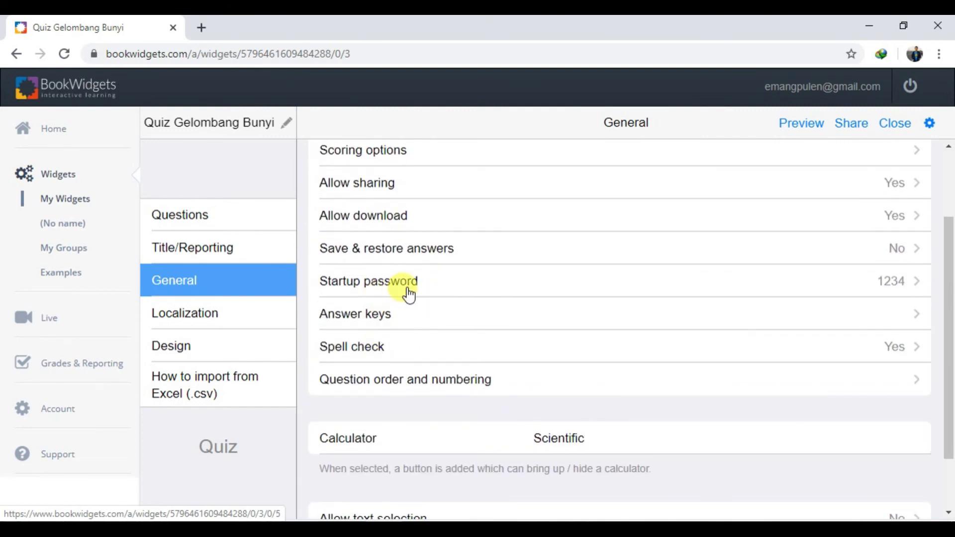
pyautogui.click(385, 319)
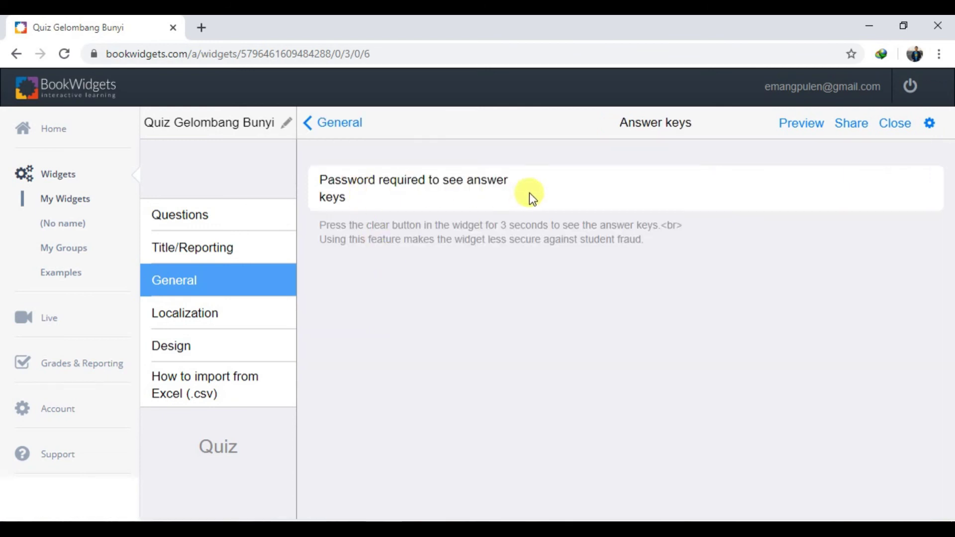
pyautogui.click(337, 124)
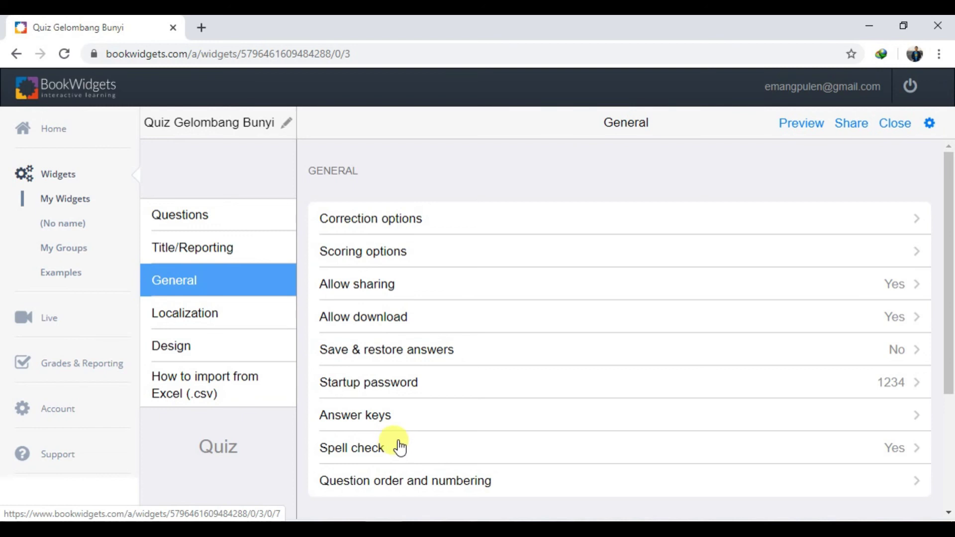
pyautogui.scroll(-3, 400, 447)
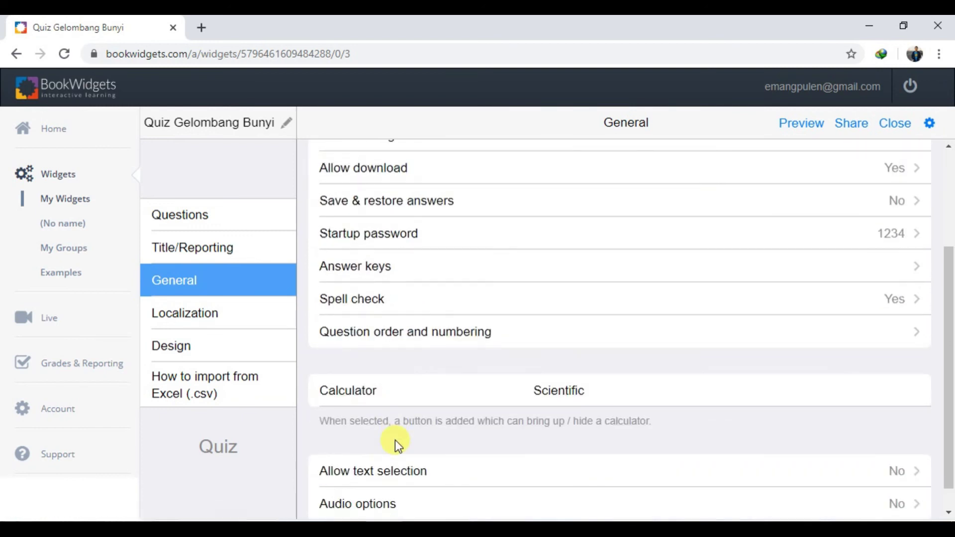
pyautogui.scroll(-1, 395, 438)
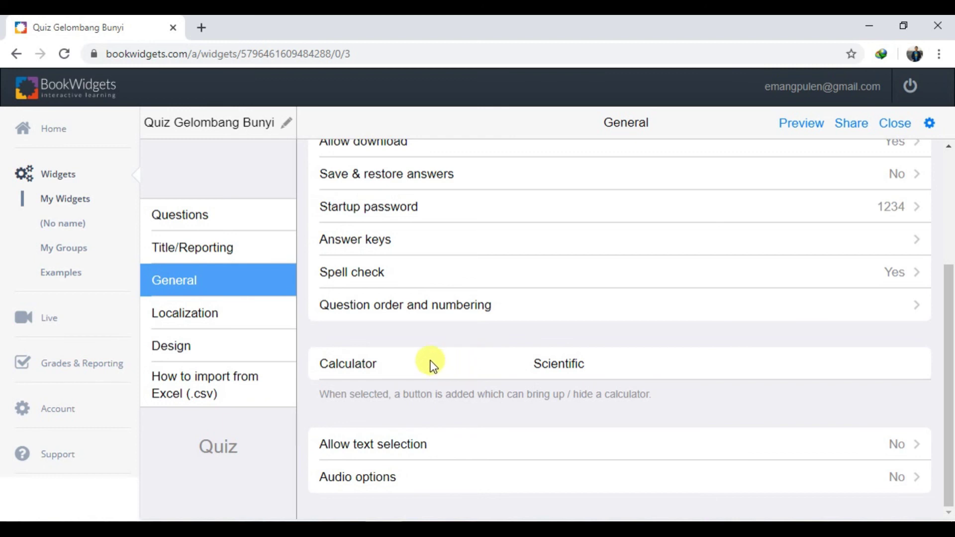
pyautogui.click(567, 364)
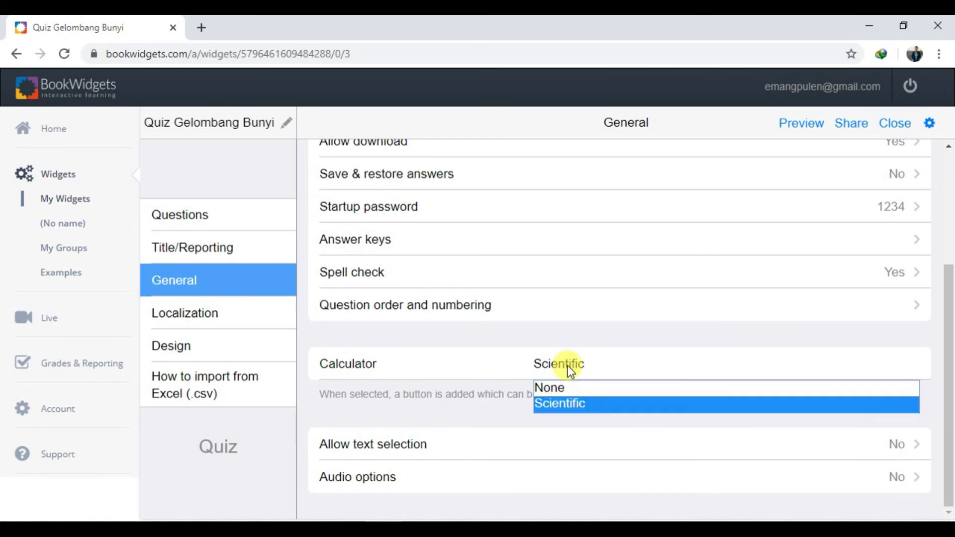
pyautogui.click(571, 405)
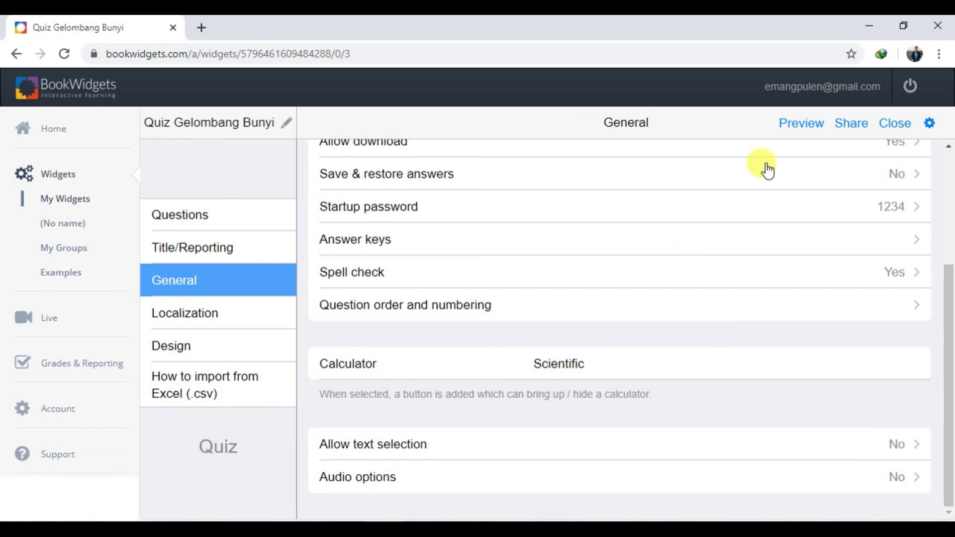
pyautogui.click(788, 127)
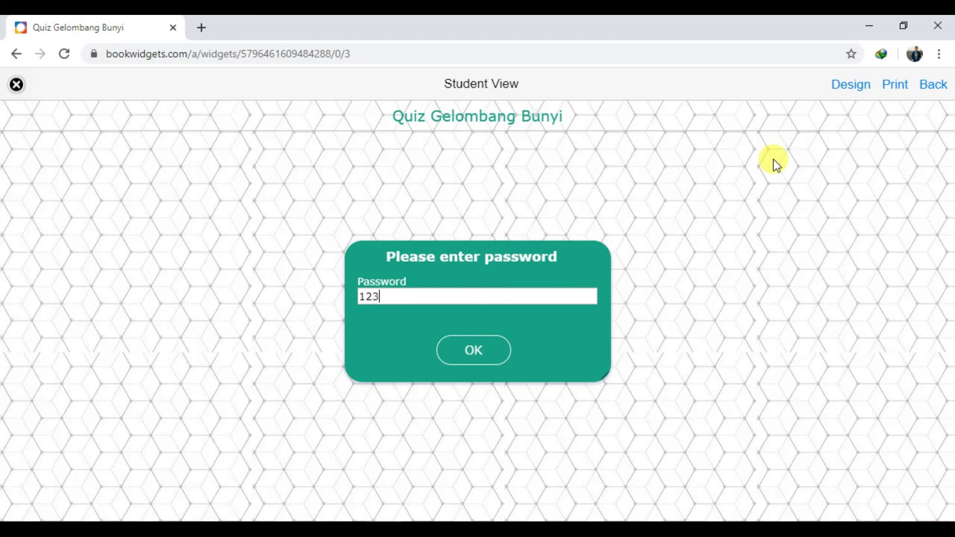
pyautogui.click(481, 345)
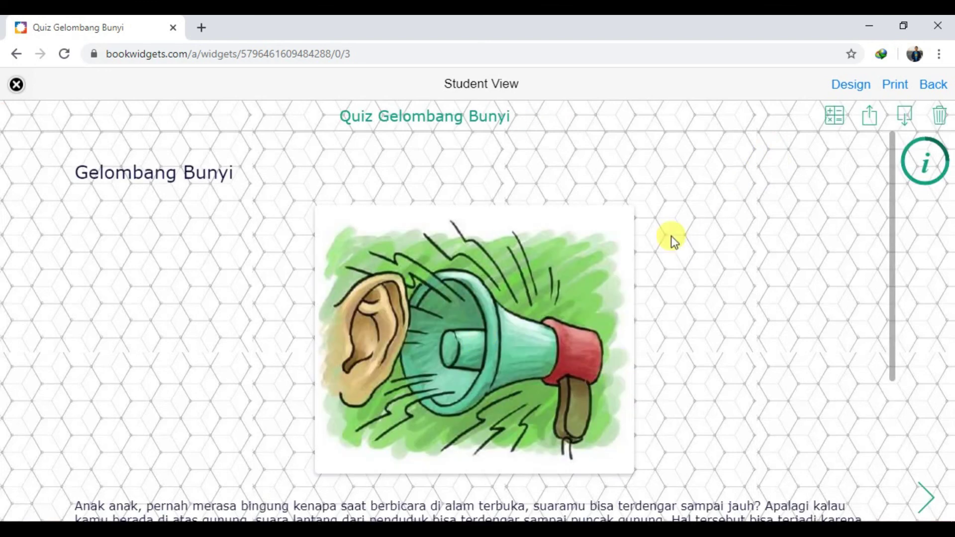
pyautogui.click(834, 125)
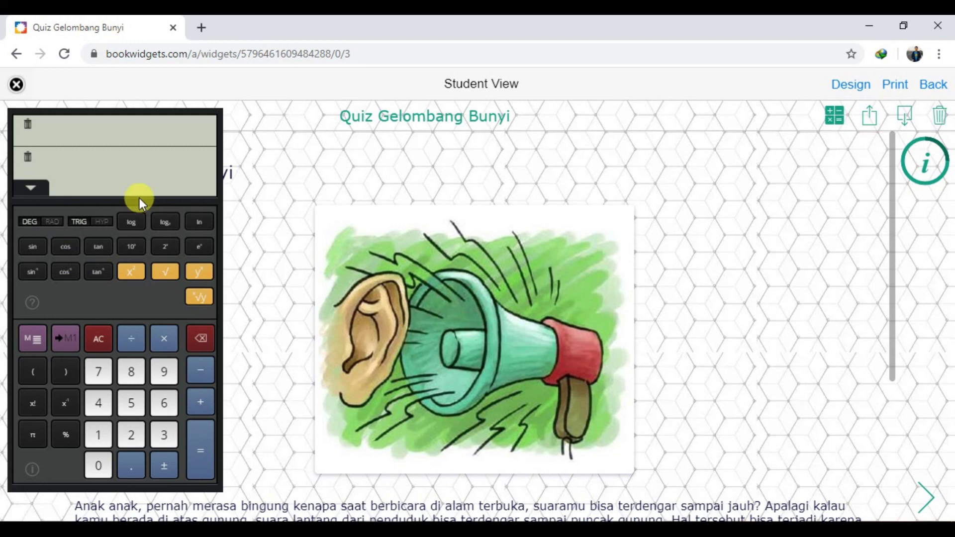
pyautogui.click(835, 122)
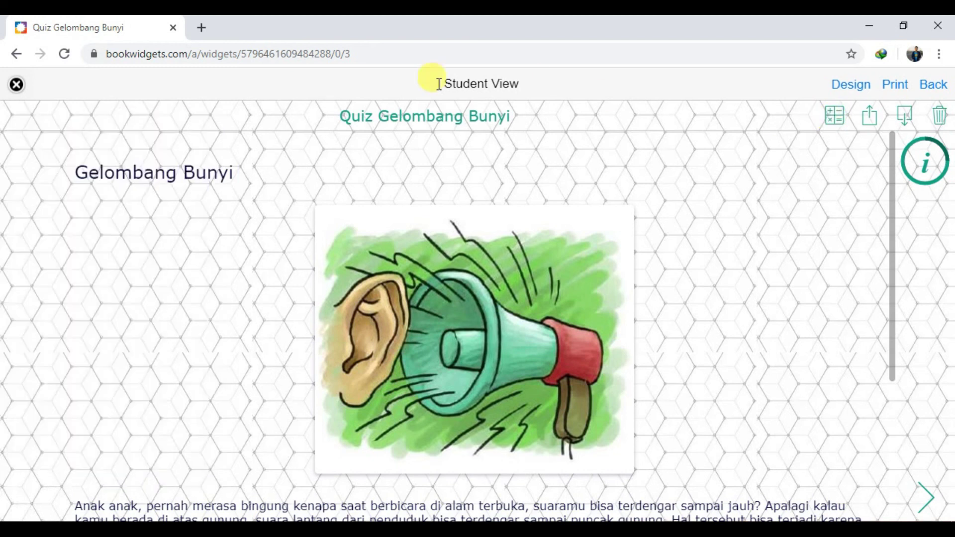
pyautogui.click(15, 87)
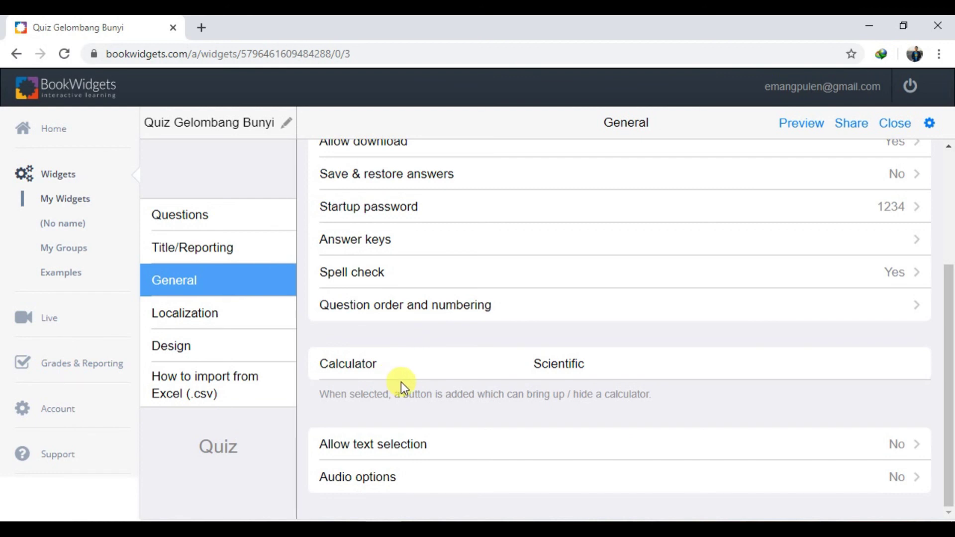
# Show the Localization settings: left-to-right text direction, language English
pyautogui.click(194, 323)
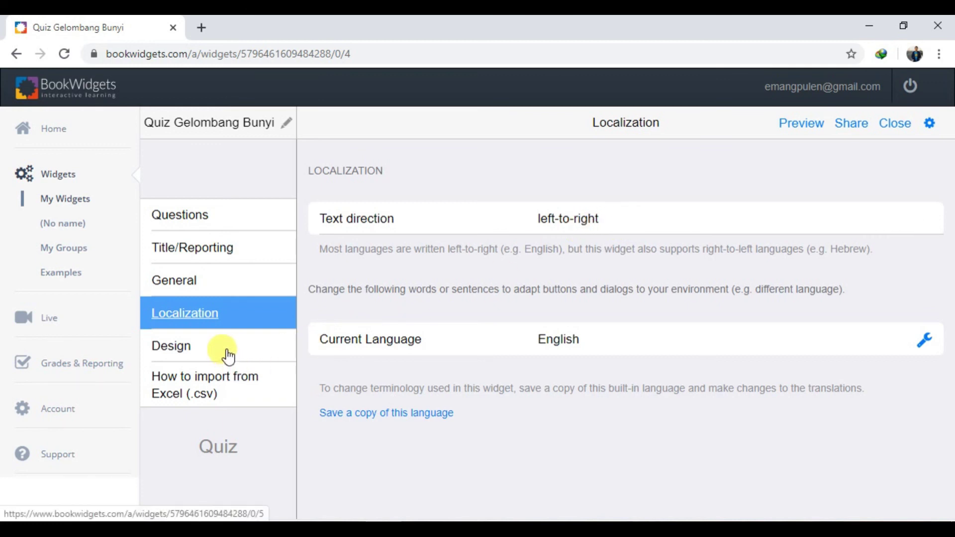
pyautogui.click(256, 316)
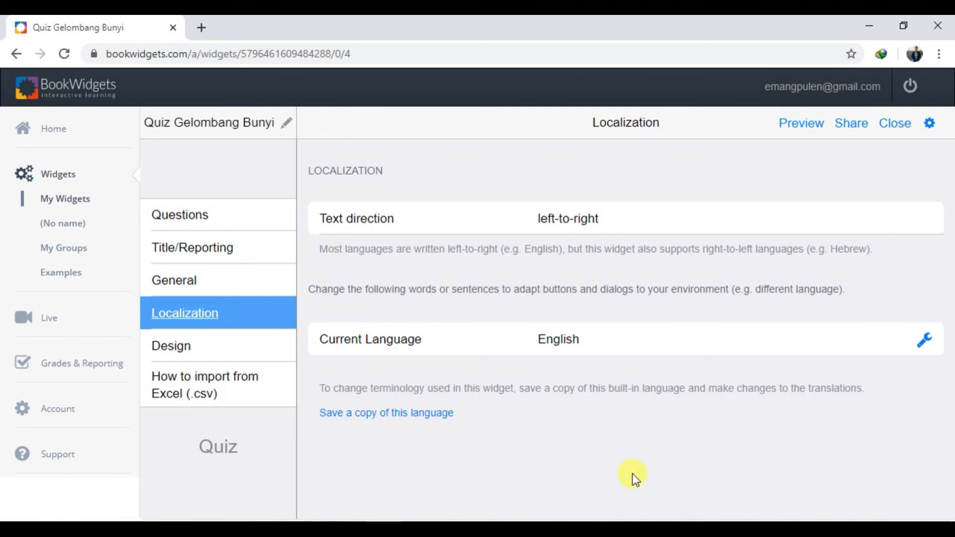